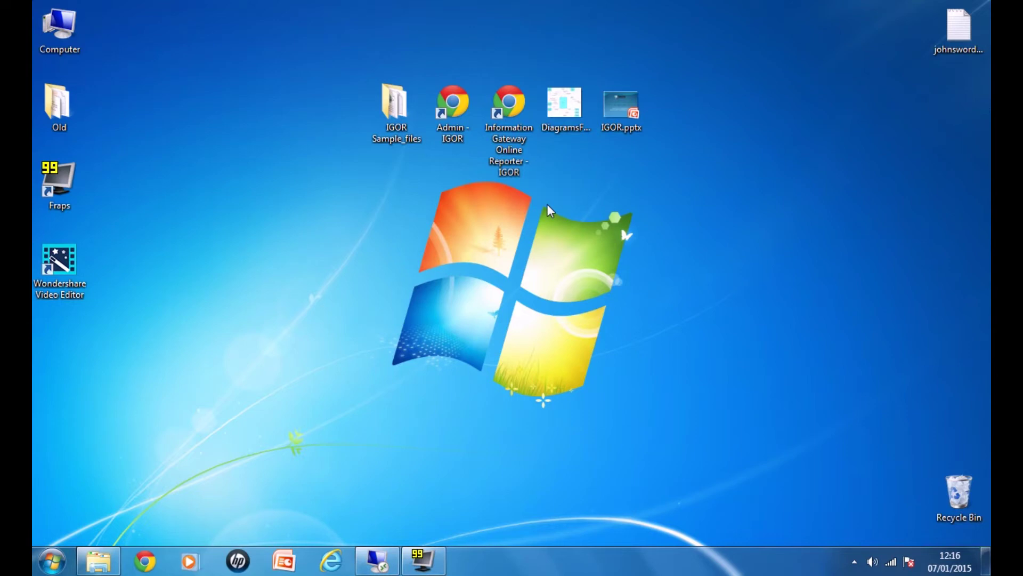
Step: Launch the IGOR reporter website and go to its sign-in page
left_click(501, 118)
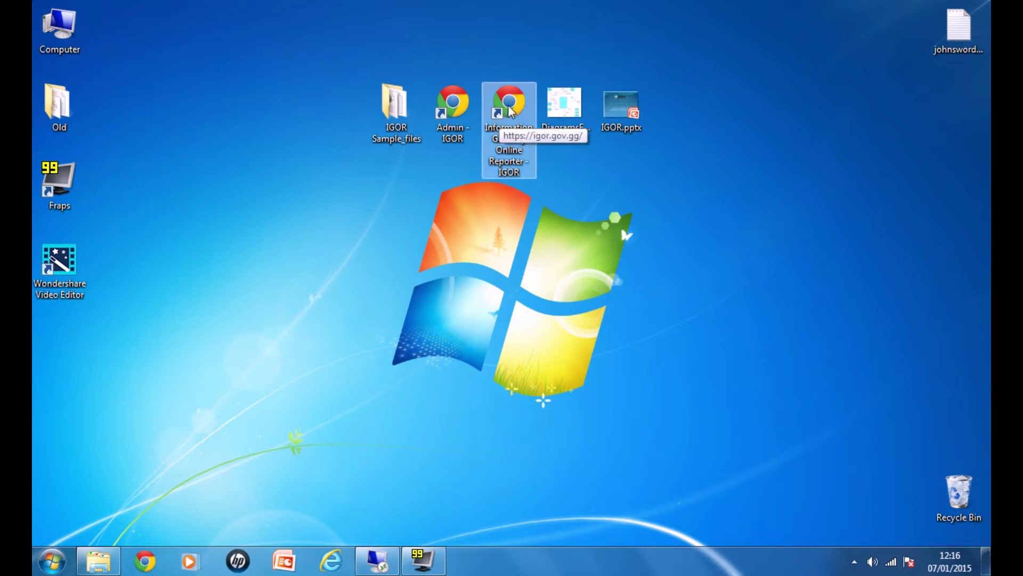
double_click(509, 110)
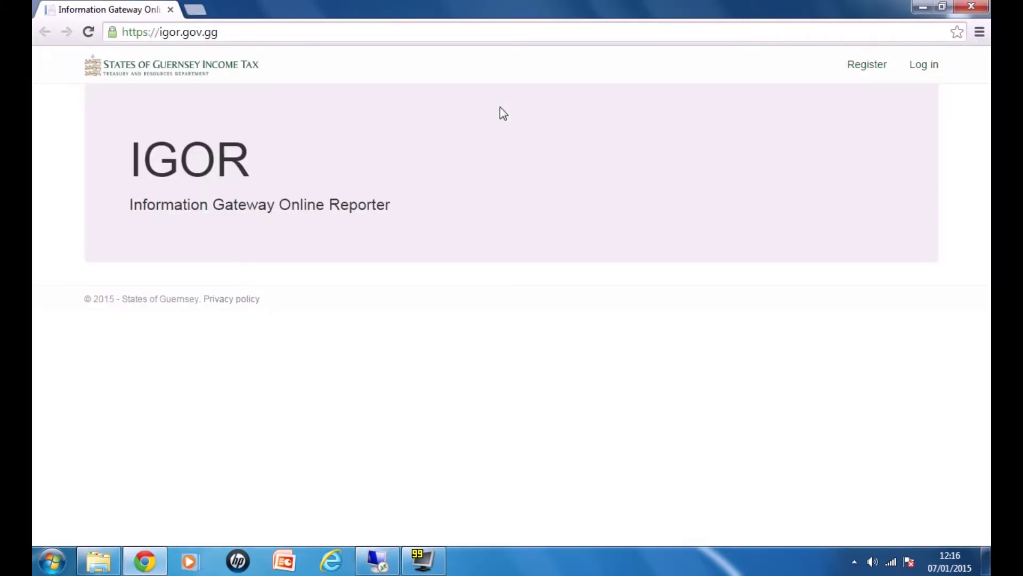
left_click(925, 66)
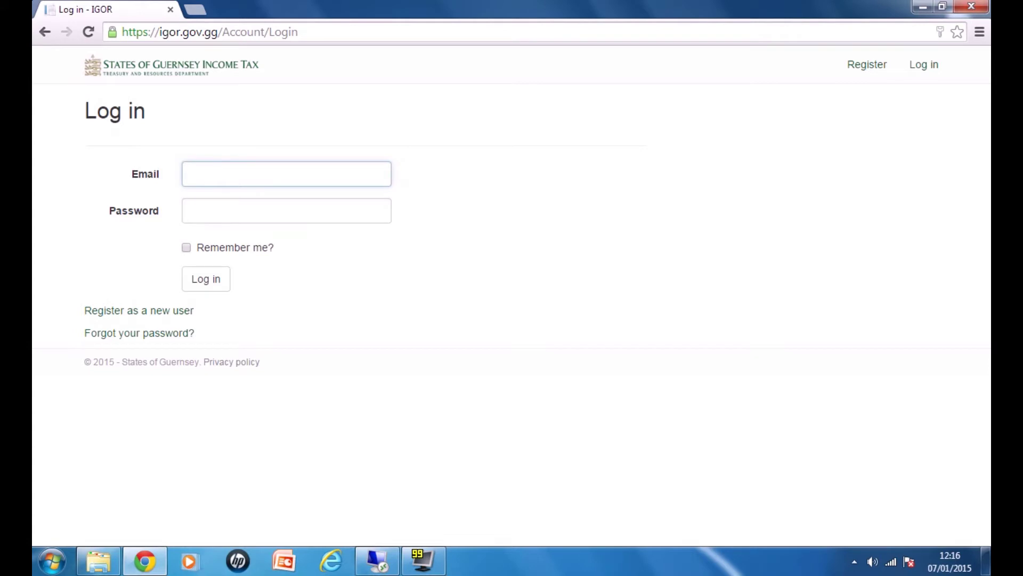
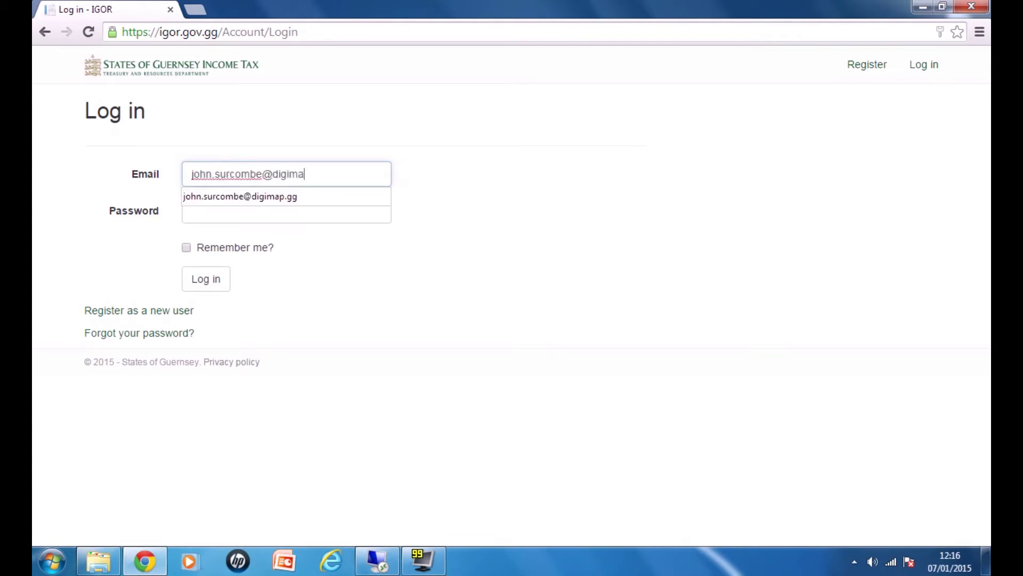
Step: Sign in with the account's e-mail address and password
key("Down")
key("Tab")
type("••••••••")
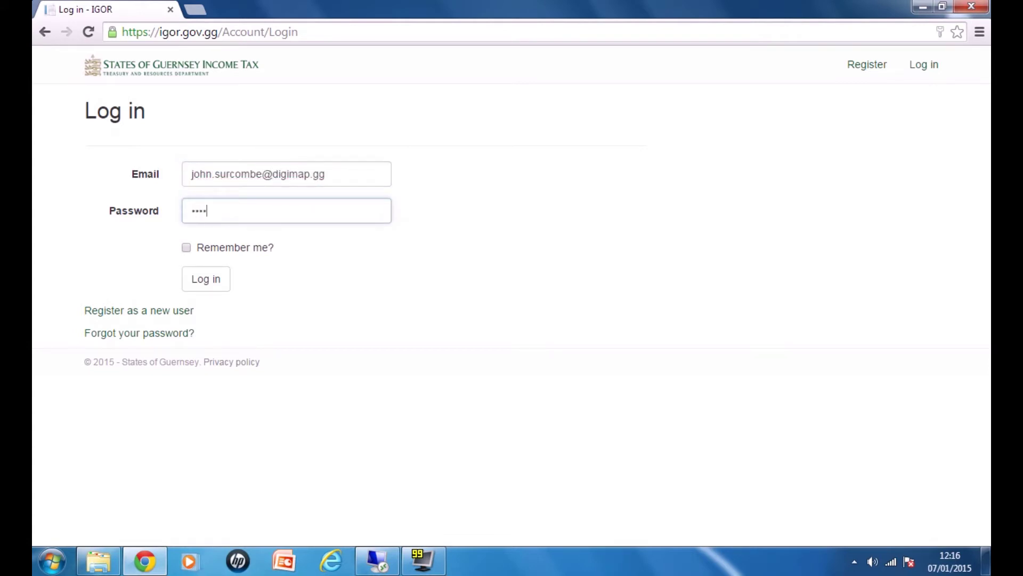
left_click(221, 280)
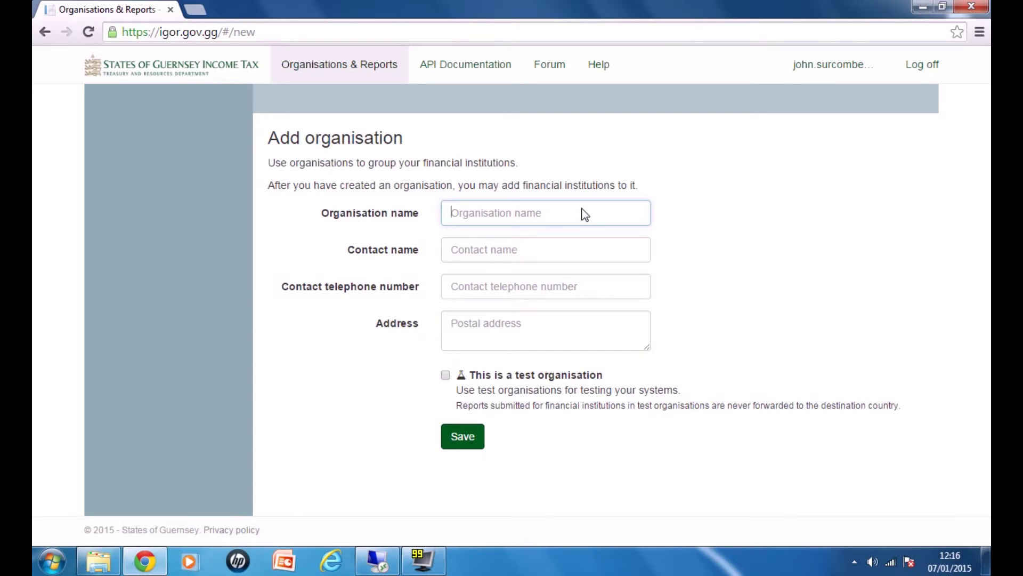
Step: Save organisation 'Digimap' with the contact's name, telephone number and postal address filled in
type("Digimap")
key("Tab")
type("John")
key("Tab")
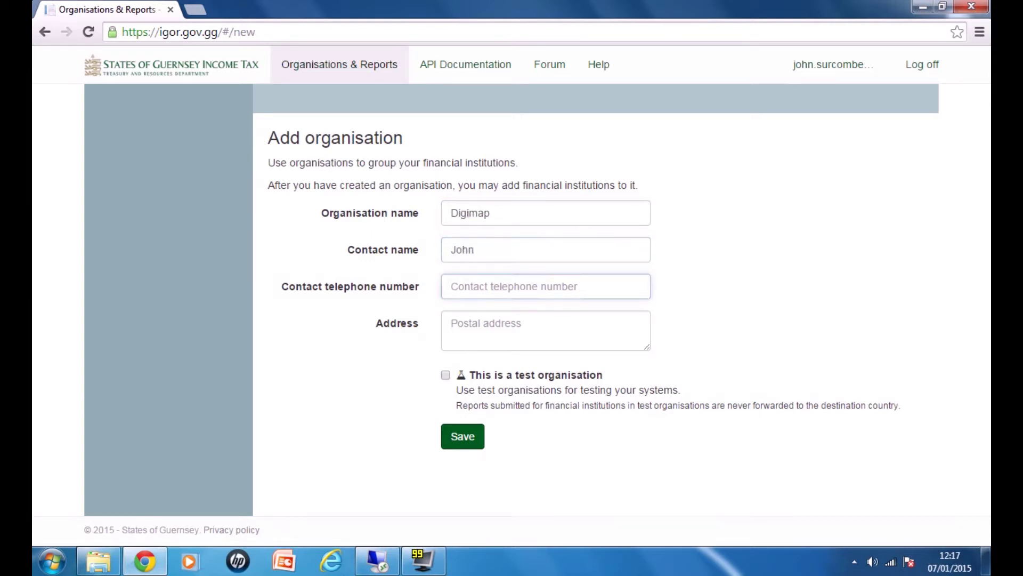
key("Tab")
type("Old Tobacco Factory")
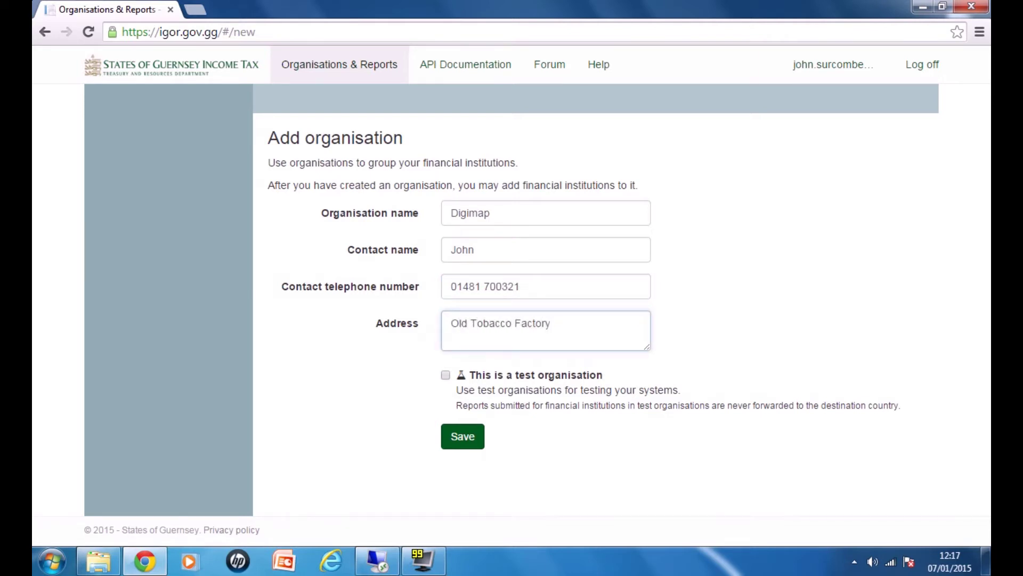
left_click(463, 440)
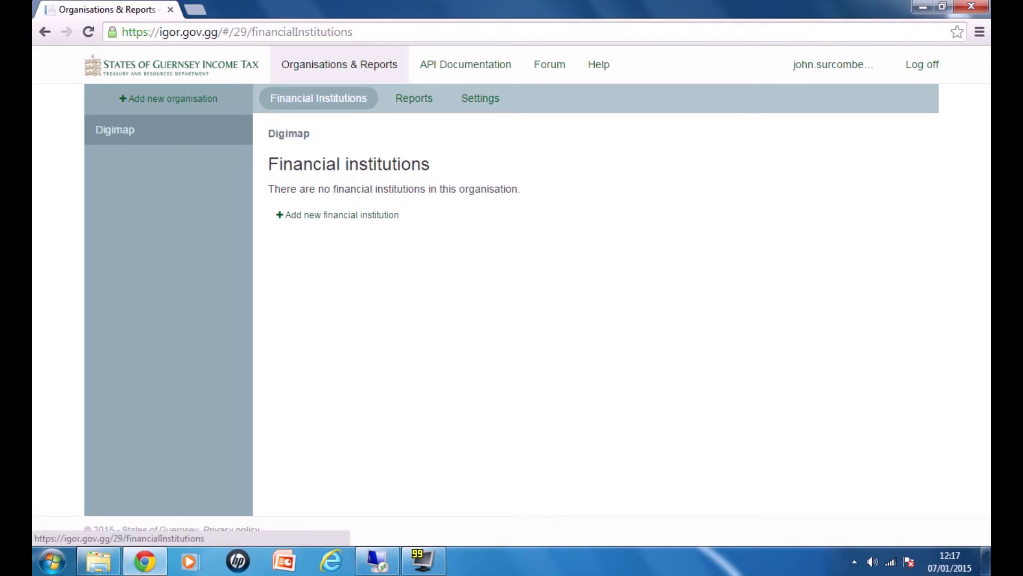
Step: Add Unitholder 21 L.P. as Digimap's financial institution by searching 'Unitholder 21' and saving
left_click(328, 215)
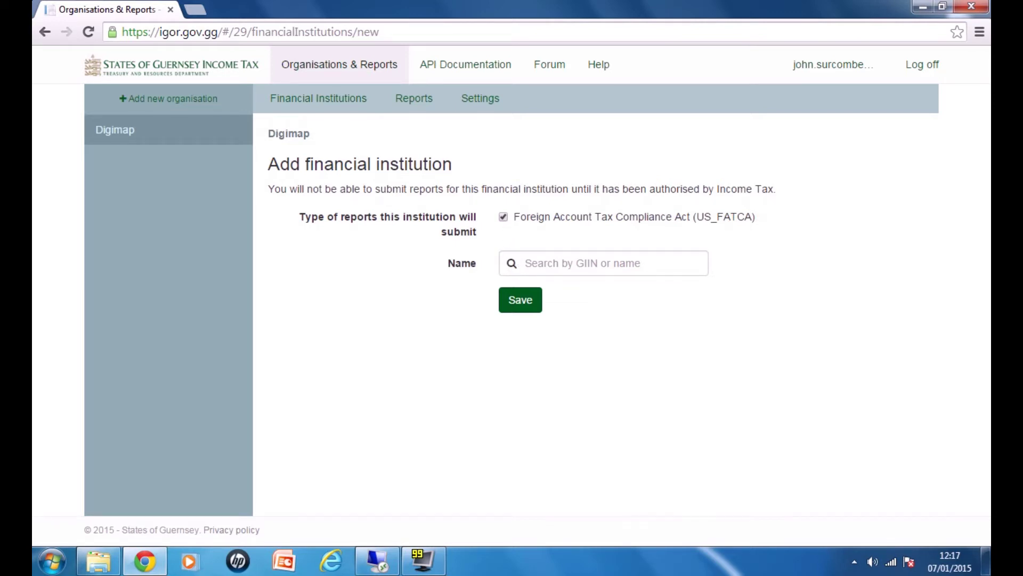
left_click(604, 263)
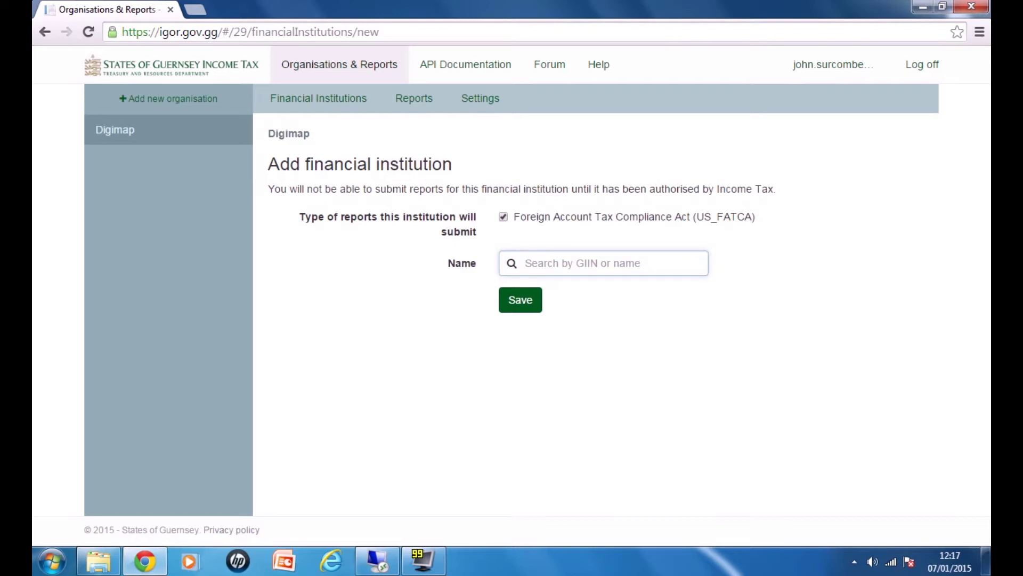
type("Unit")
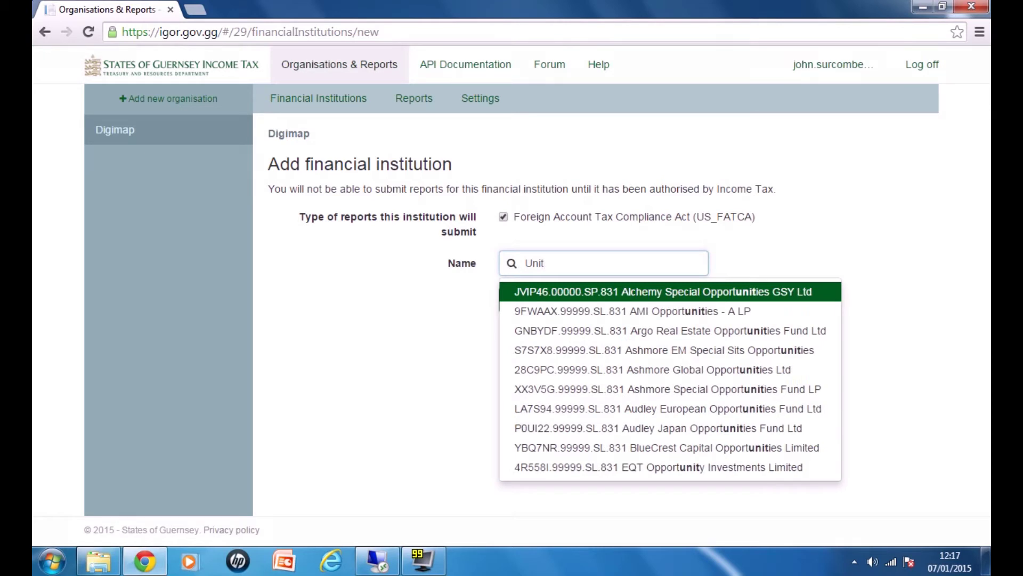
type("hold")
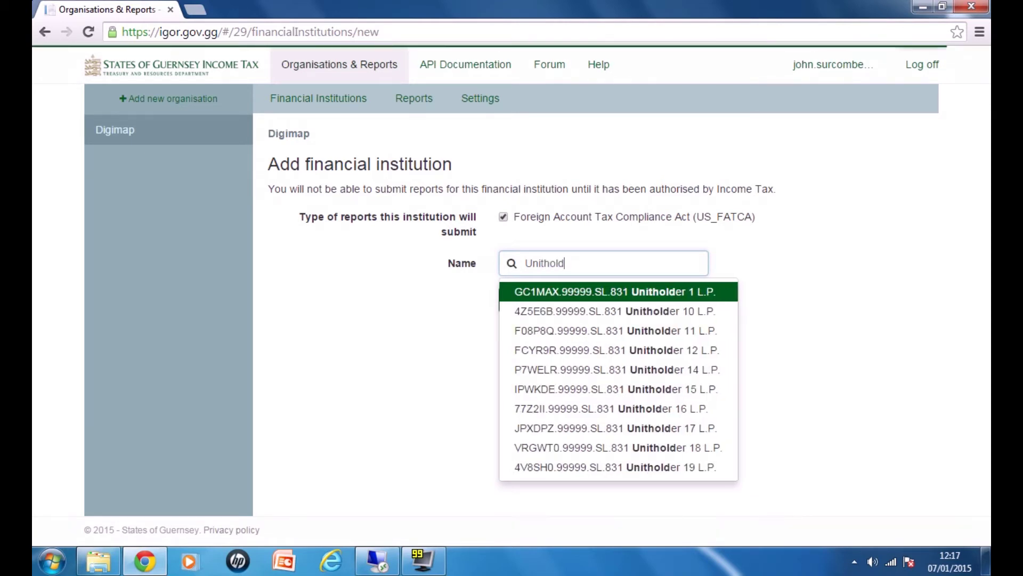
type("er 21")
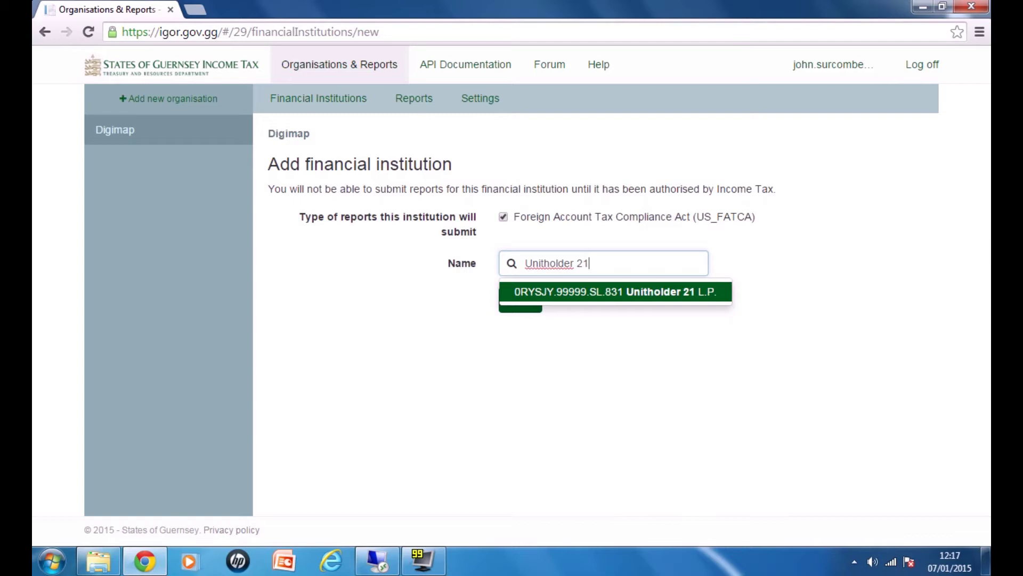
key("Return")
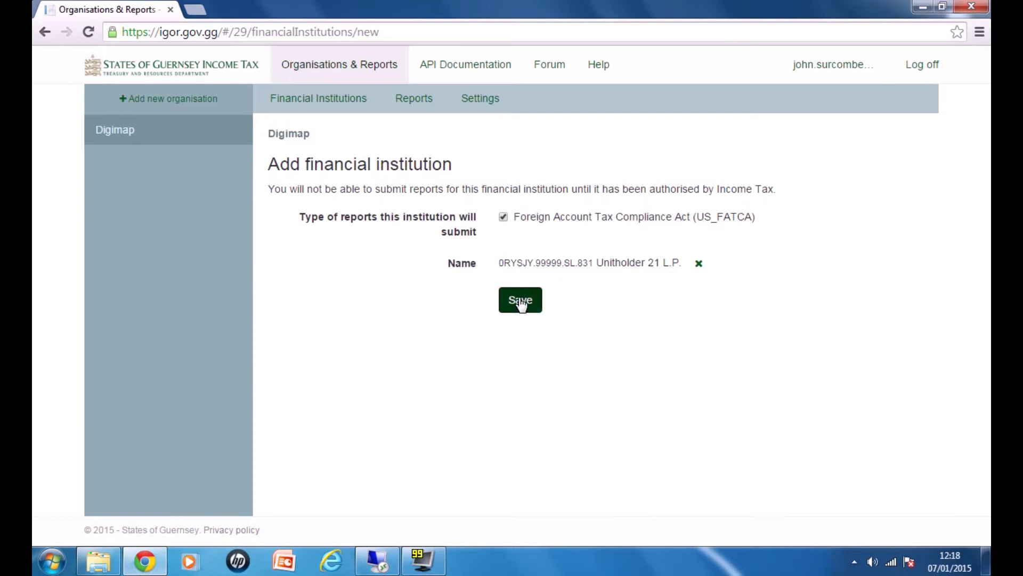
left_click(521, 301)
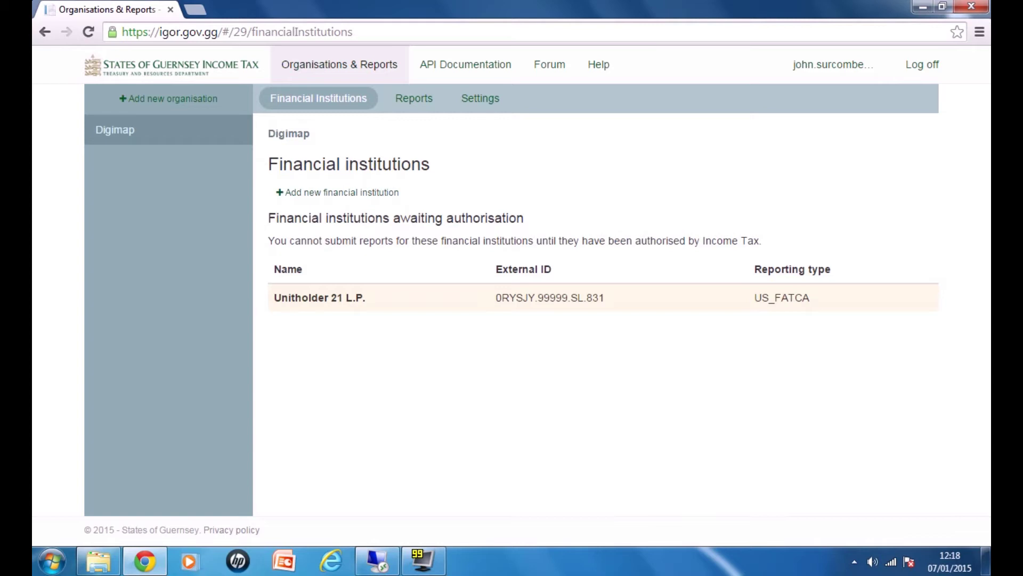
Step: Authorise Unitholder 21 L.P. on the admin site's Financial Institutions page, then return to Organisations & Reports
left_click(923, 8)
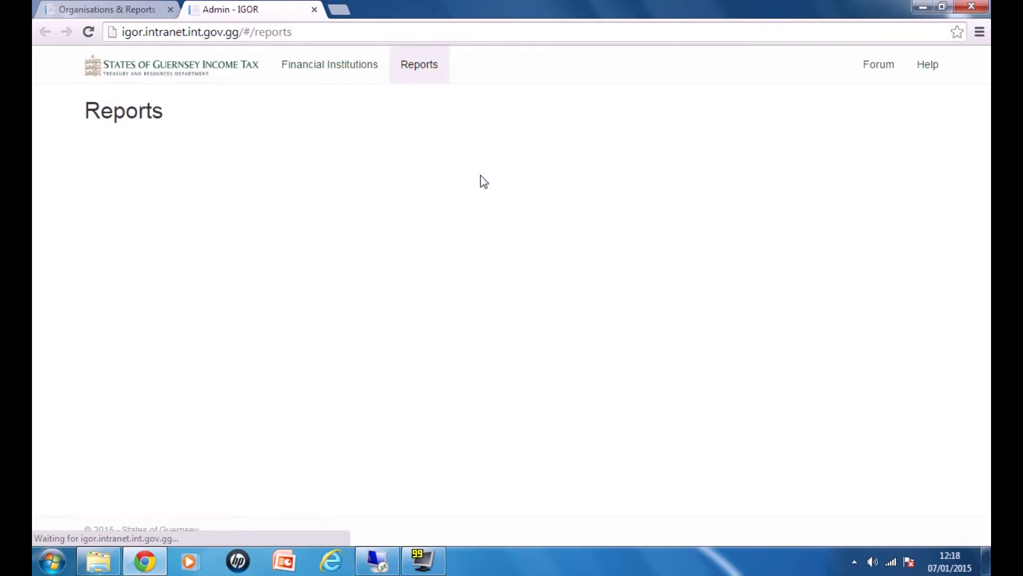
left_click(313, 71)
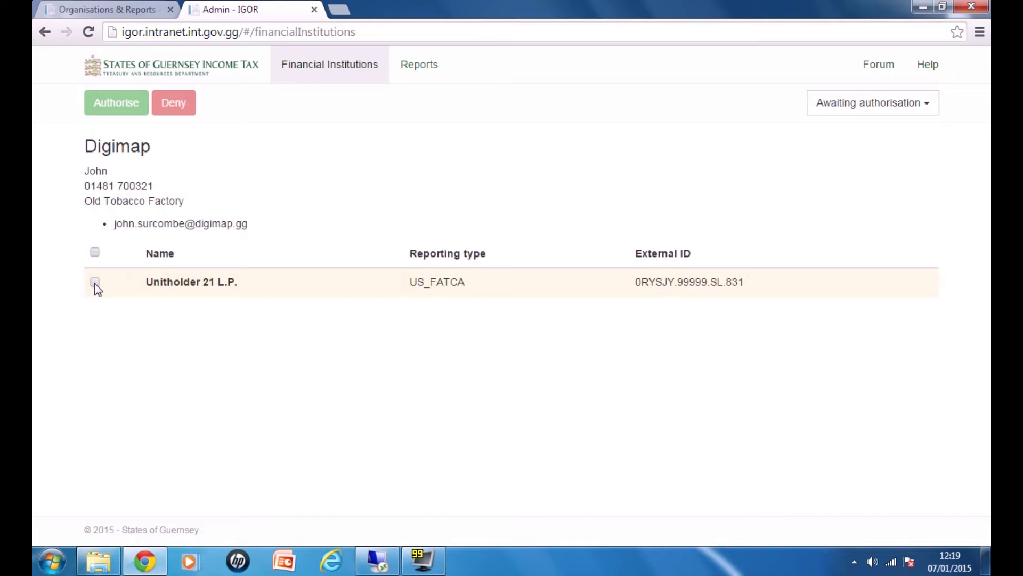
left_click(95, 282)
left_click(127, 98)
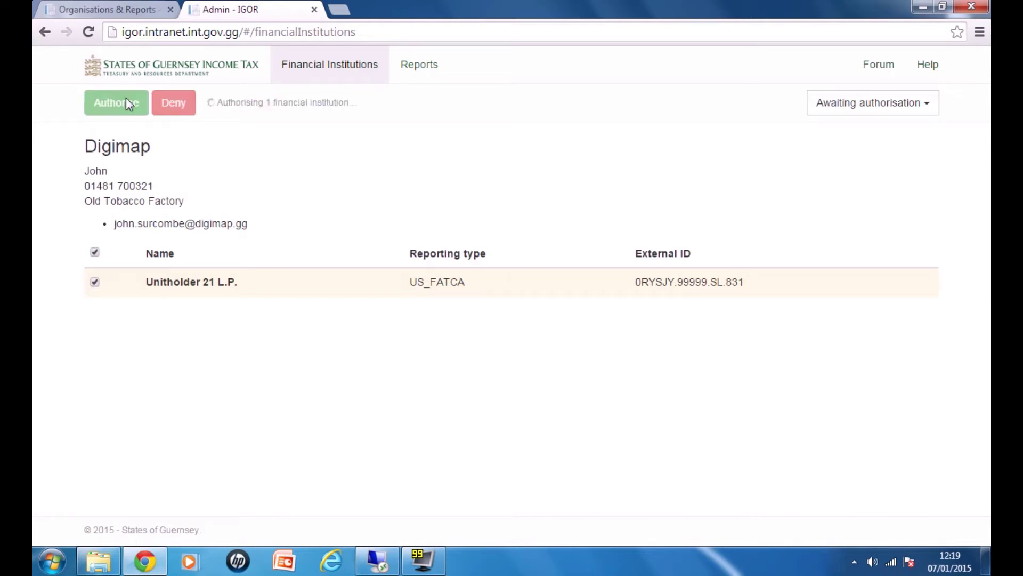
left_click(128, 10)
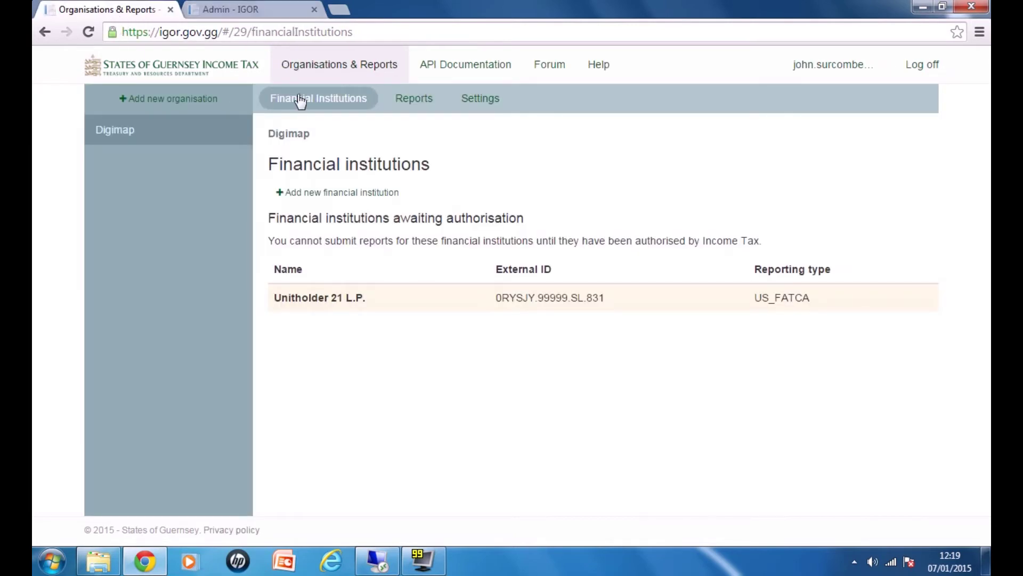
Step: Reload to show Unitholder 21 L.P. as authorised, then open Digimap's Reports page
left_click(88, 32)
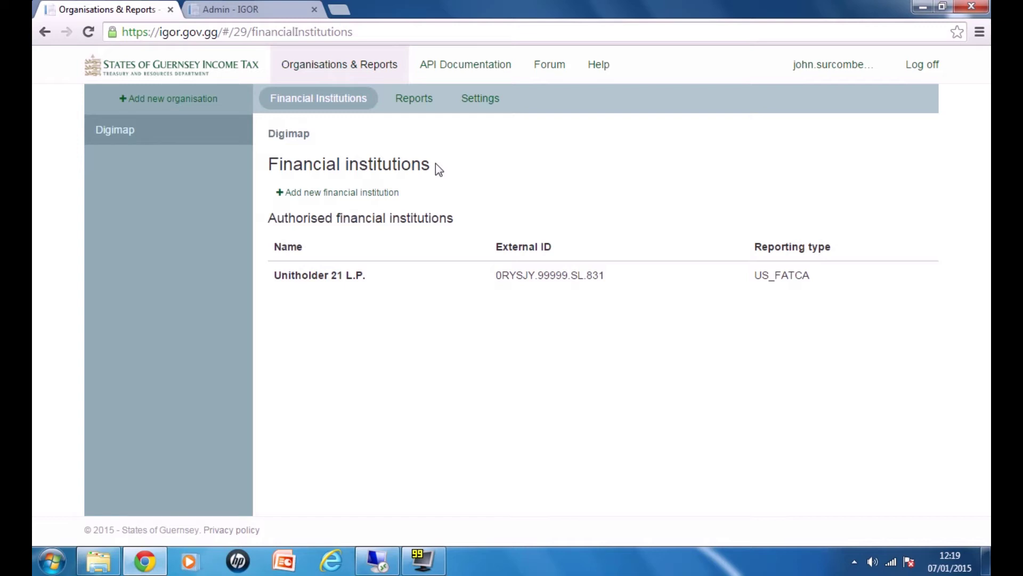
left_click(419, 105)
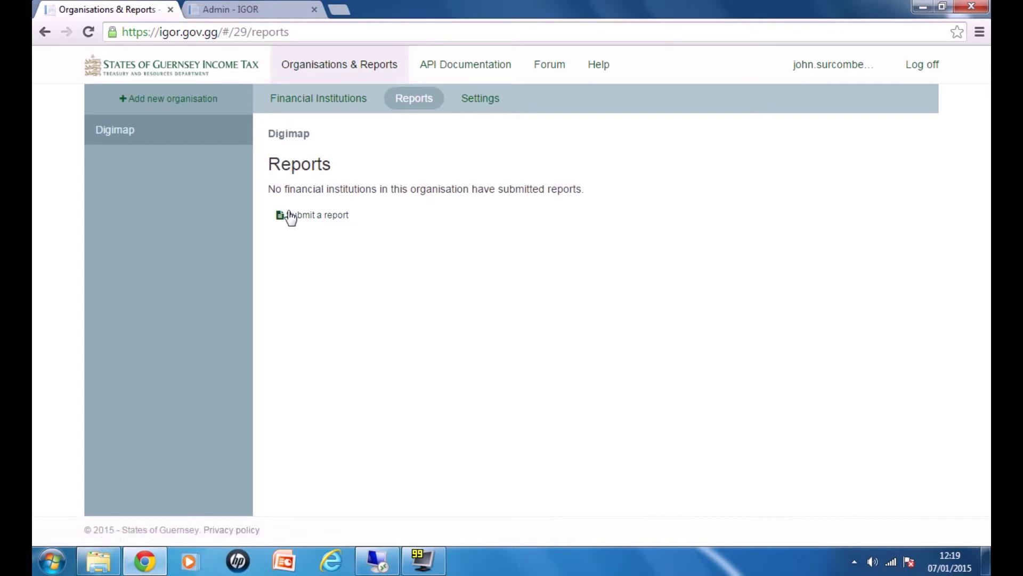
Step: Start a US_FATCA report submission for Digimap and bring up the report file chooser
left_click(309, 218)
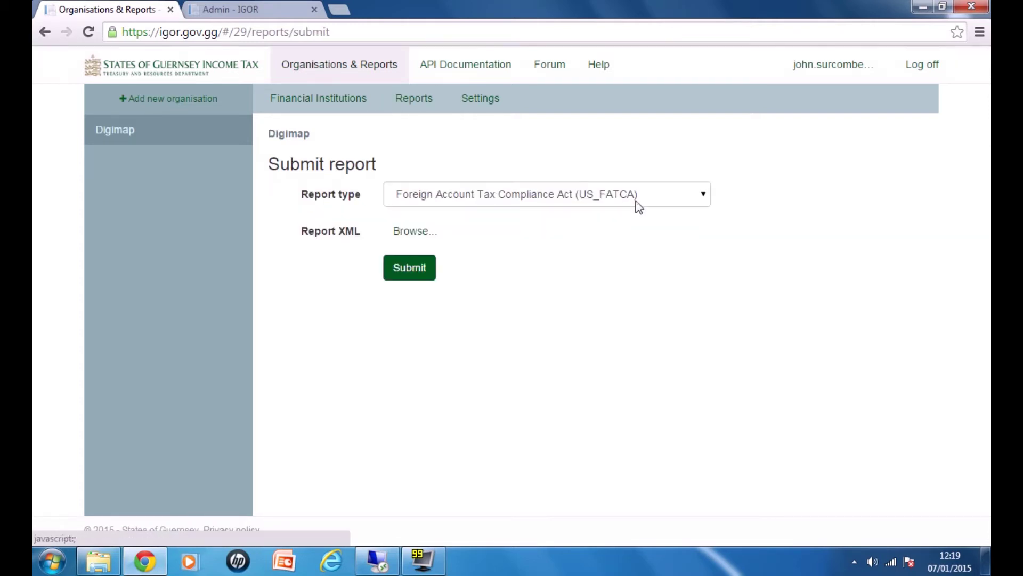
left_click(438, 199)
left_click(426, 212)
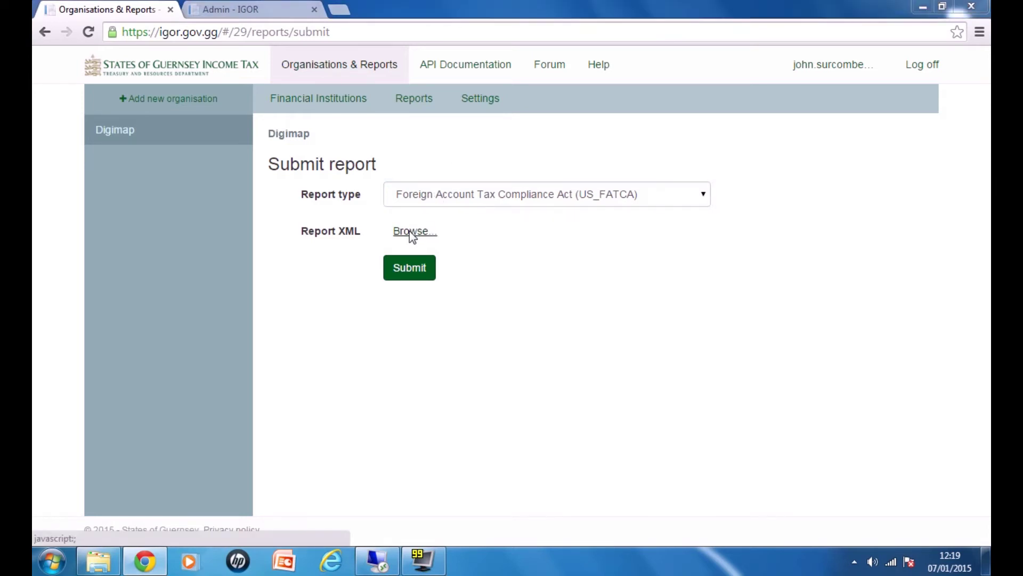
left_click(413, 233)
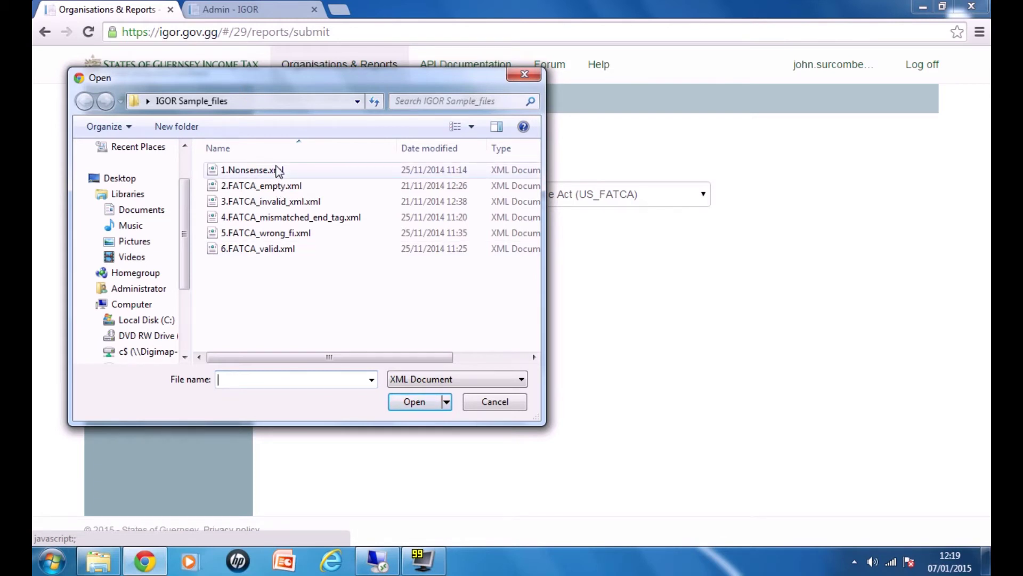
left_click(277, 170)
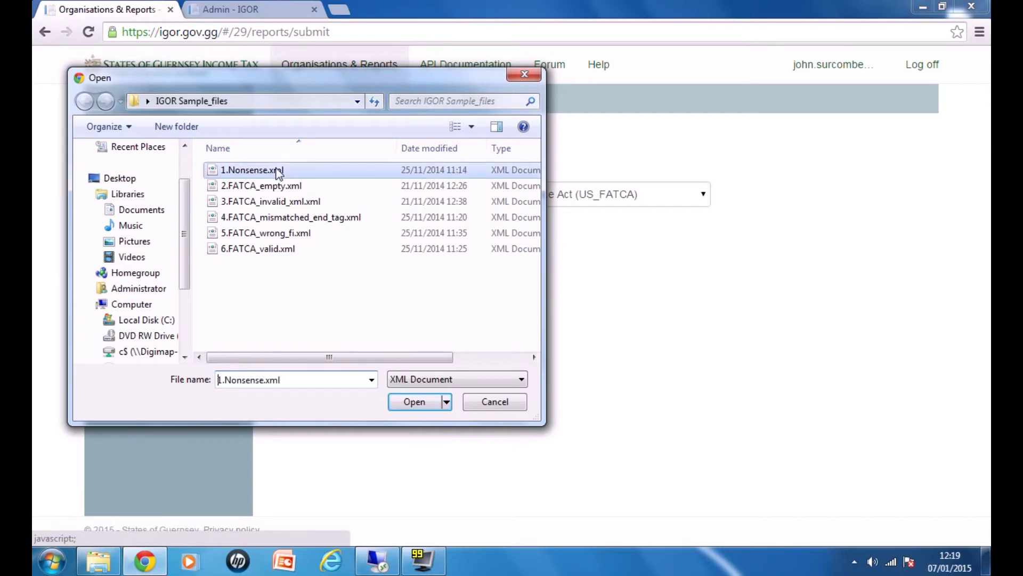
right_click(277, 170)
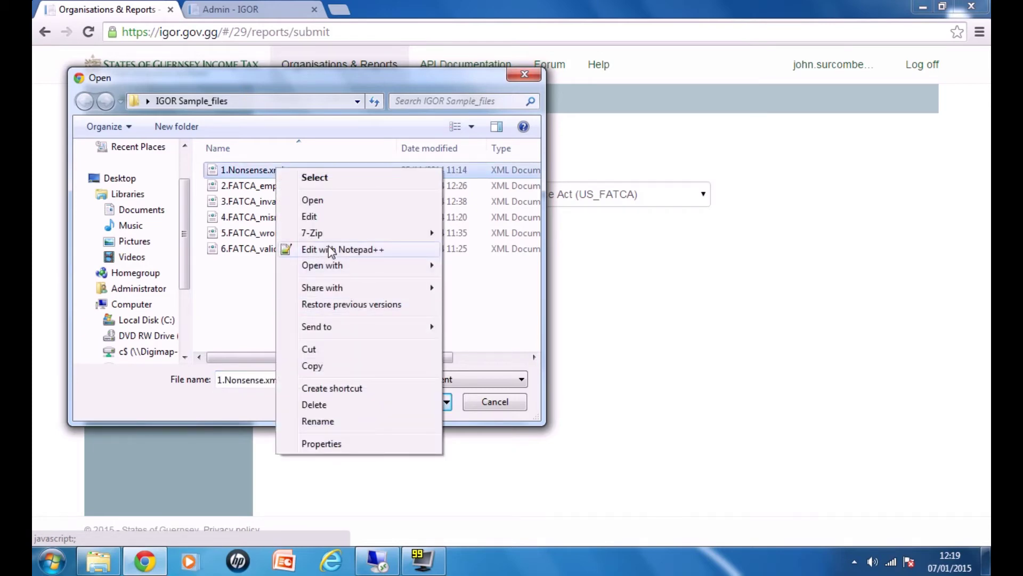
left_click(331, 250)
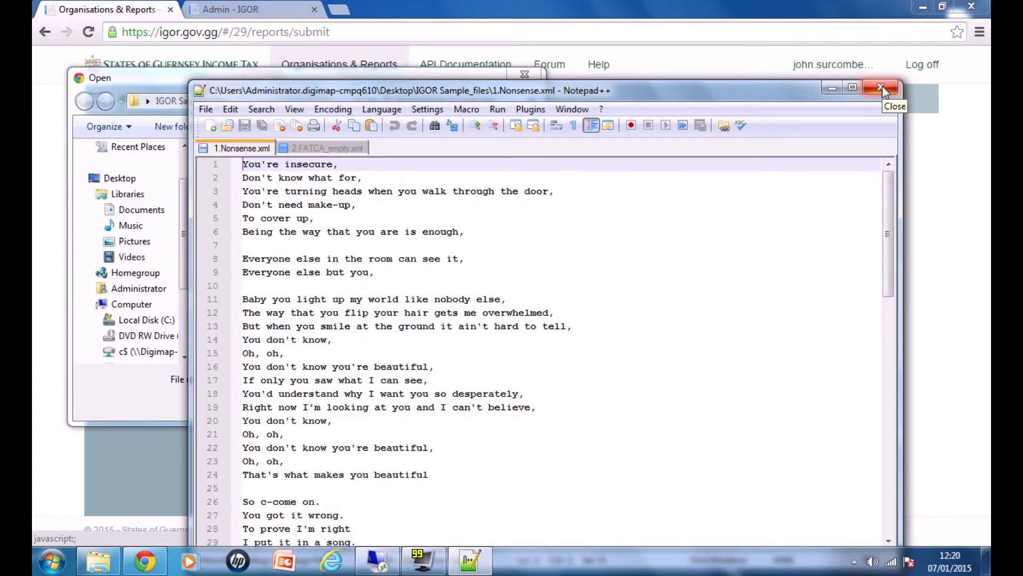
left_click(881, 85)
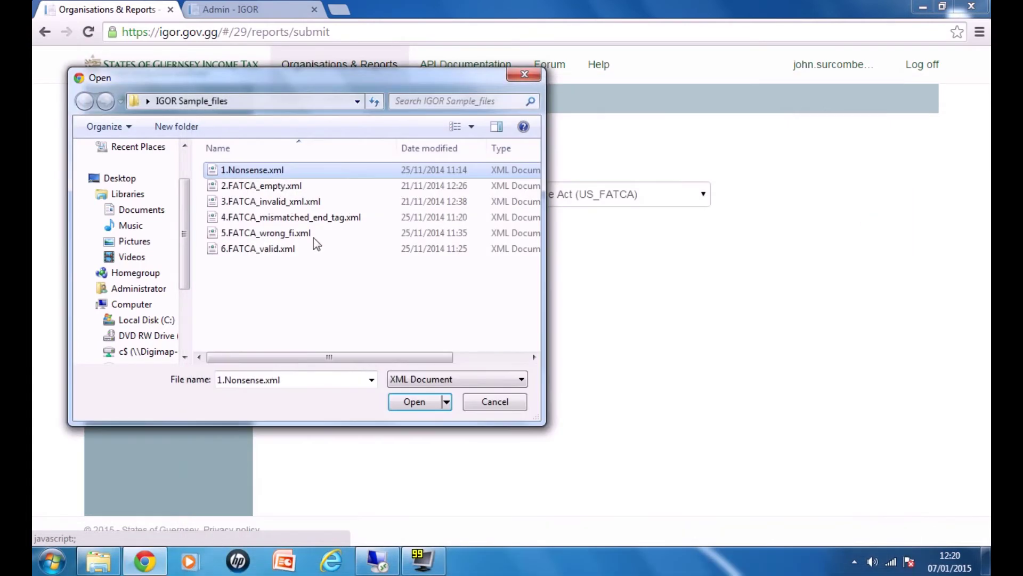
Step: Submit 1.Nonsense.xml and get the 'Data at the root level is invalid' rejection
left_click(415, 402)
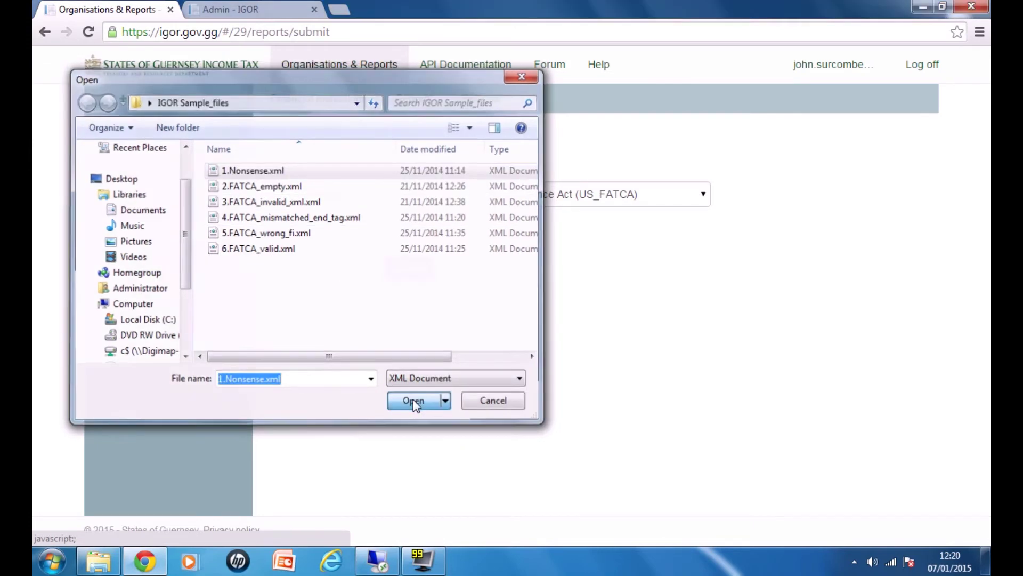
left_click(409, 270)
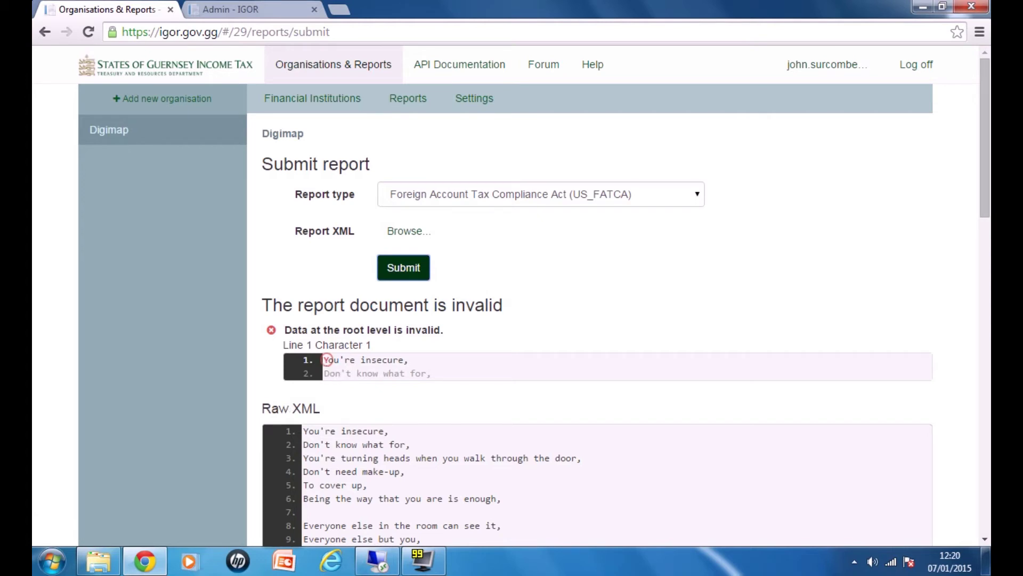
Step: Open the details of rejected report 63 from Digimap's reports list
scroll(331, 317, "down", 3)
scroll(331, 319, "up", 3)
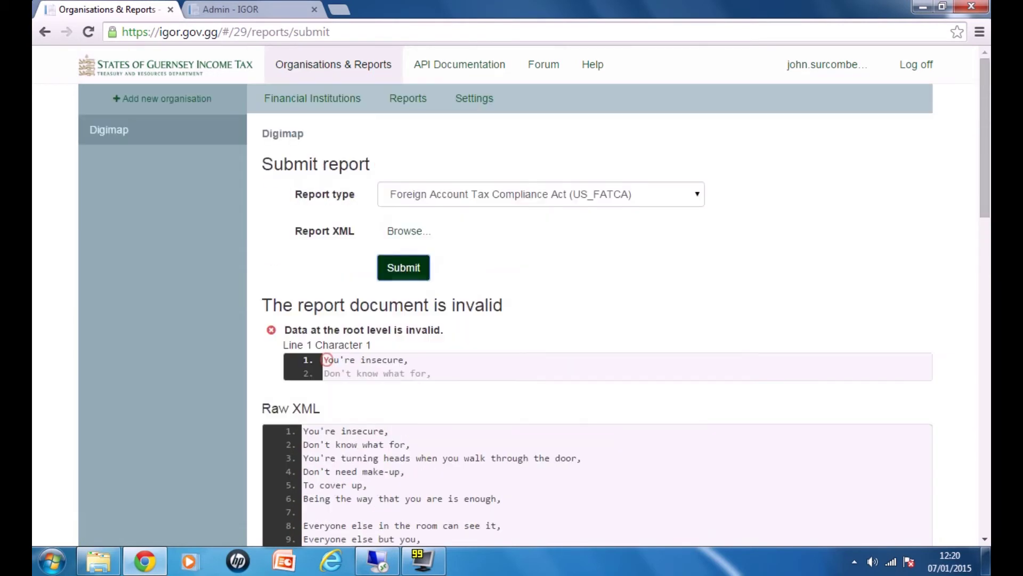
left_click(413, 99)
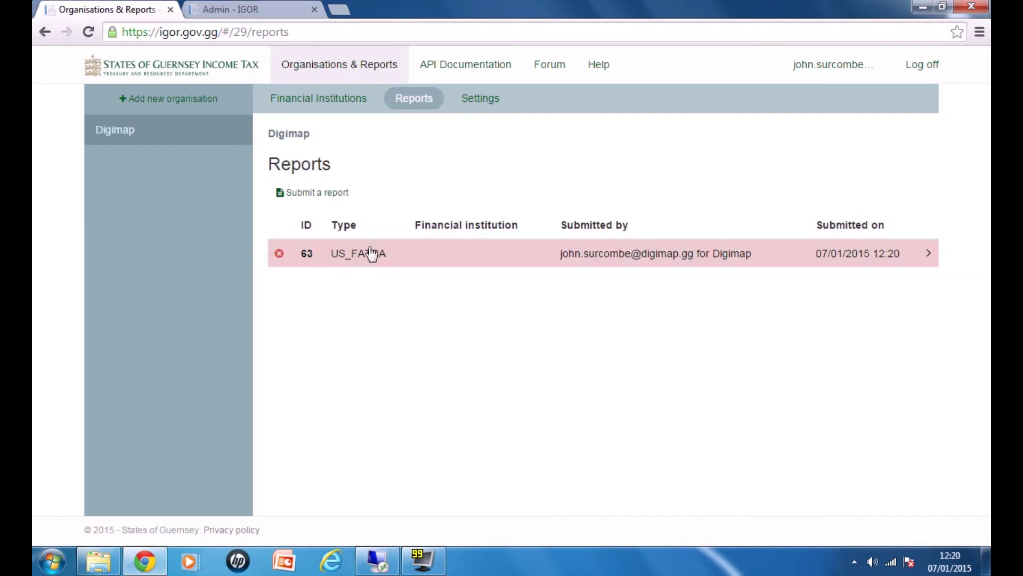
left_click(339, 260)
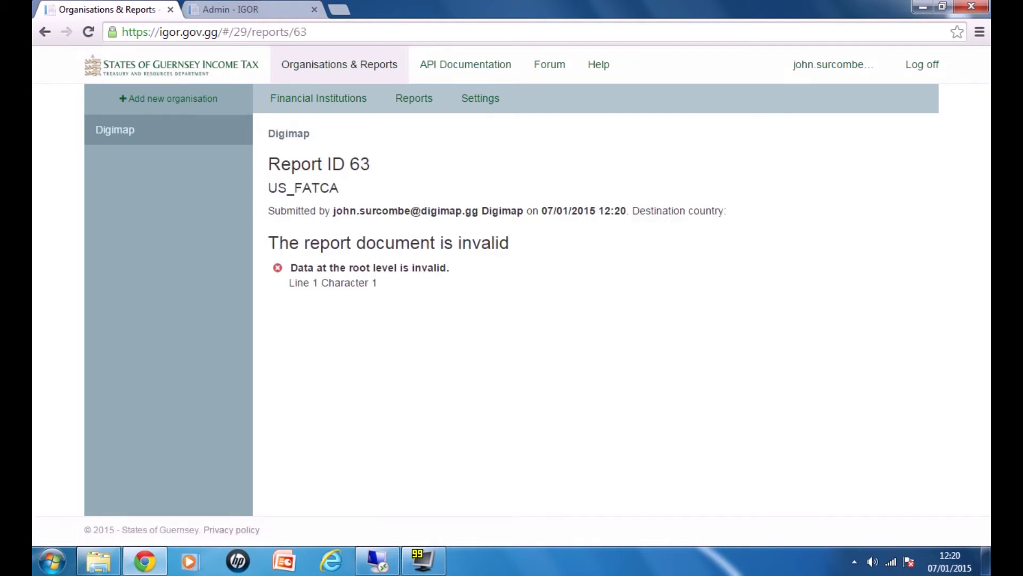
Step: Check report 63 on the admin site's Reports page, then start a new submission from Digimap's reports
left_click(277, 13)
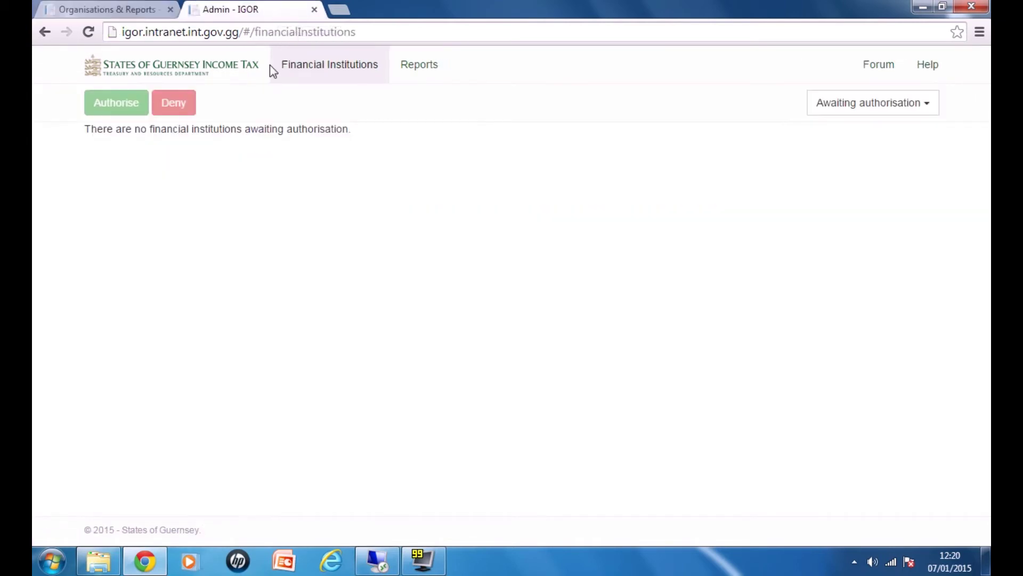
left_click(425, 66)
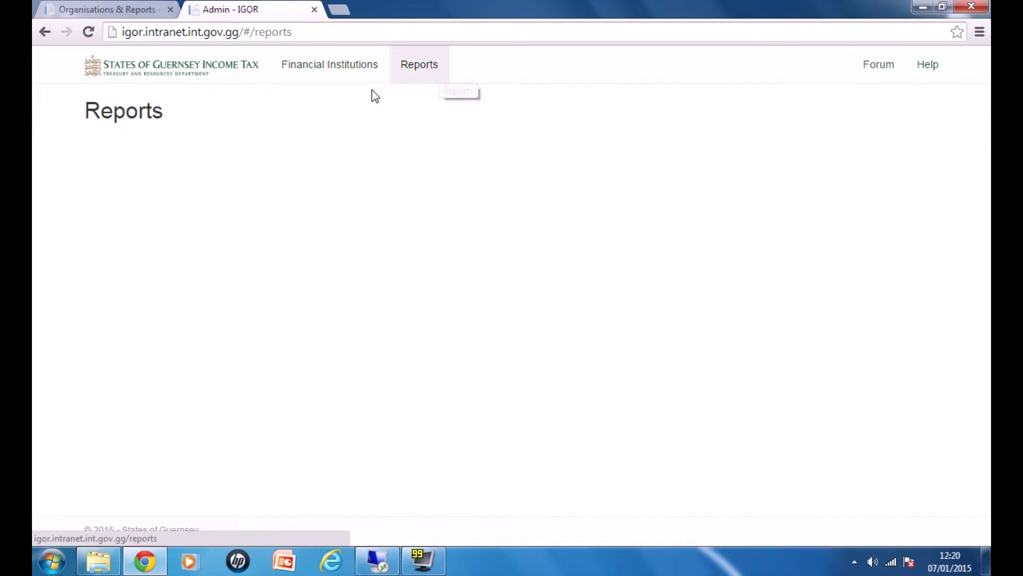
left_click(95, 7)
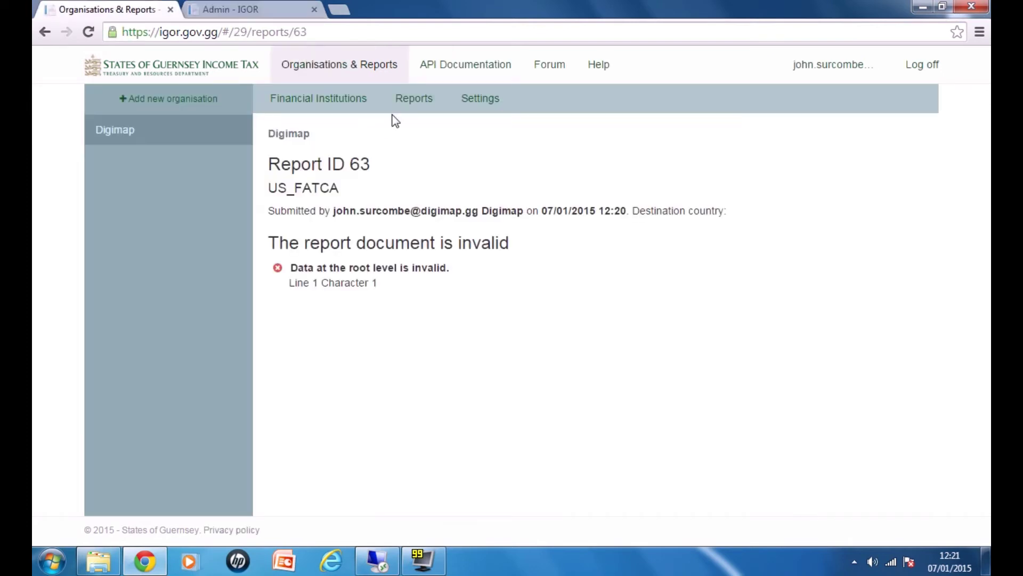
left_click(415, 101)
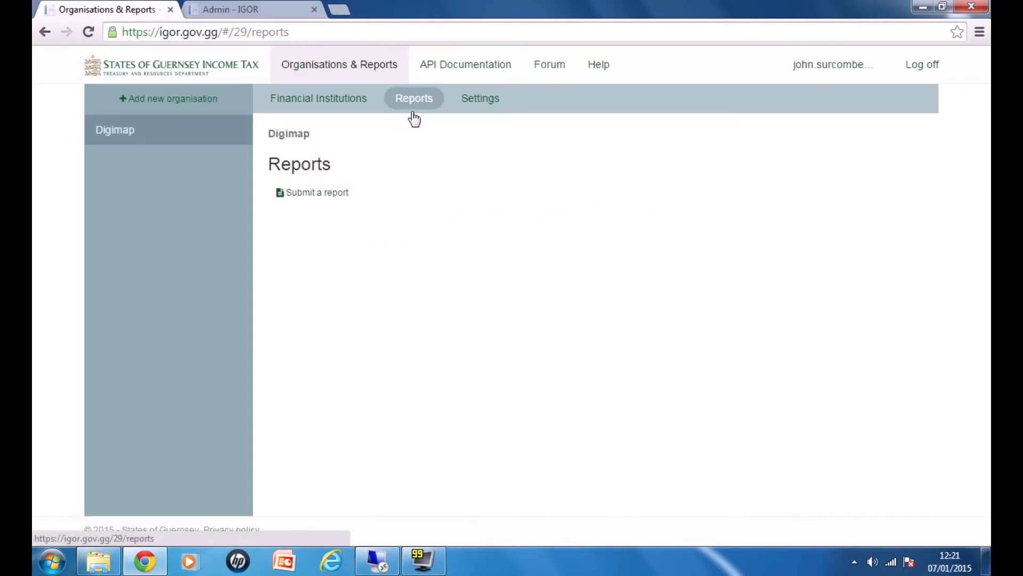
left_click(331, 193)
Step: Open 2.FATCA_empty.xml from the file chooser in Notepad++
left_click(424, 201)
left_click(424, 241)
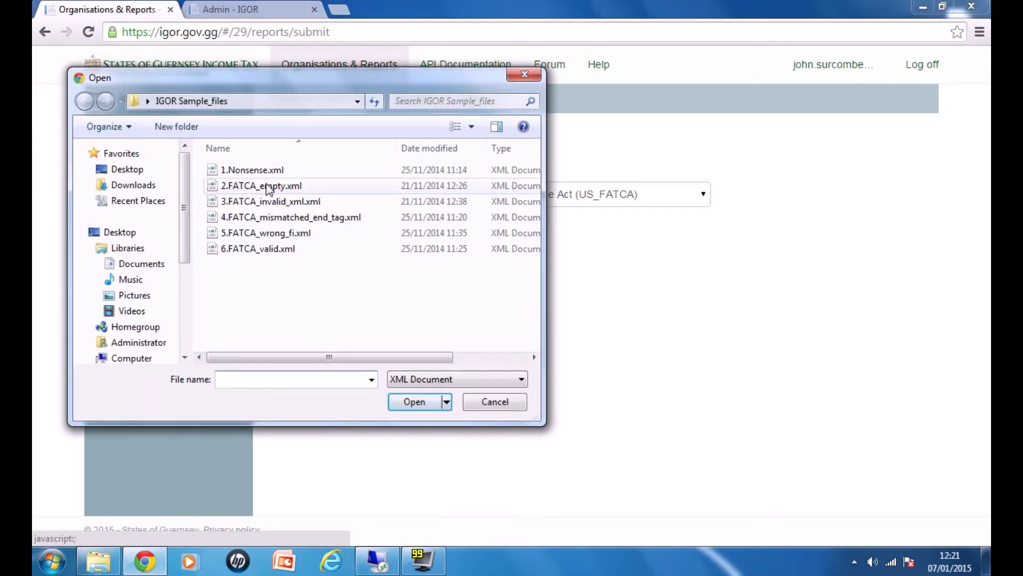
right_click(268, 188)
left_click(342, 264)
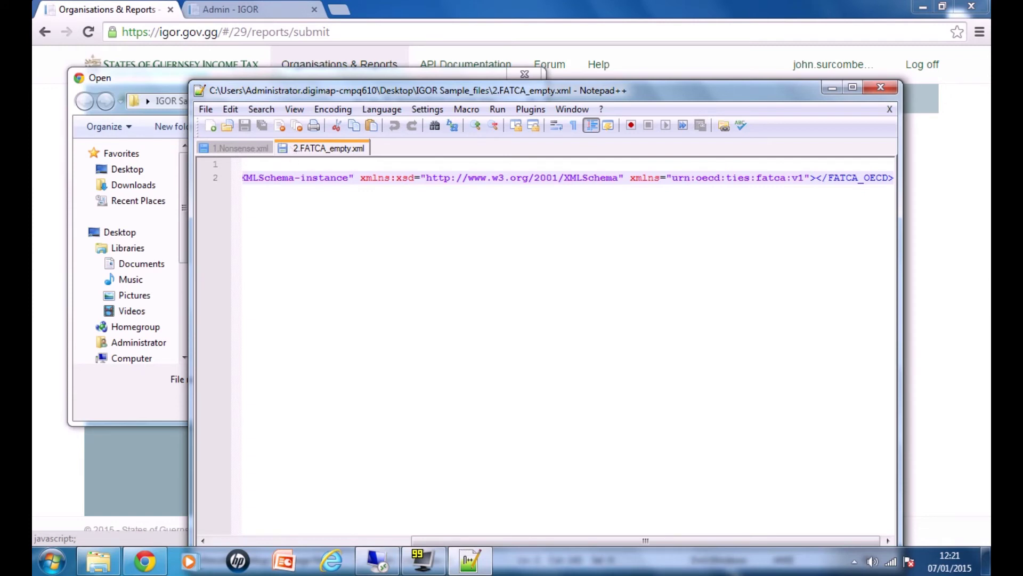
Step: Read the file's empty FATCA_OECD root element, then close Notepad++
left_click_drag(283, 165, 282, 178)
left_click(282, 166)
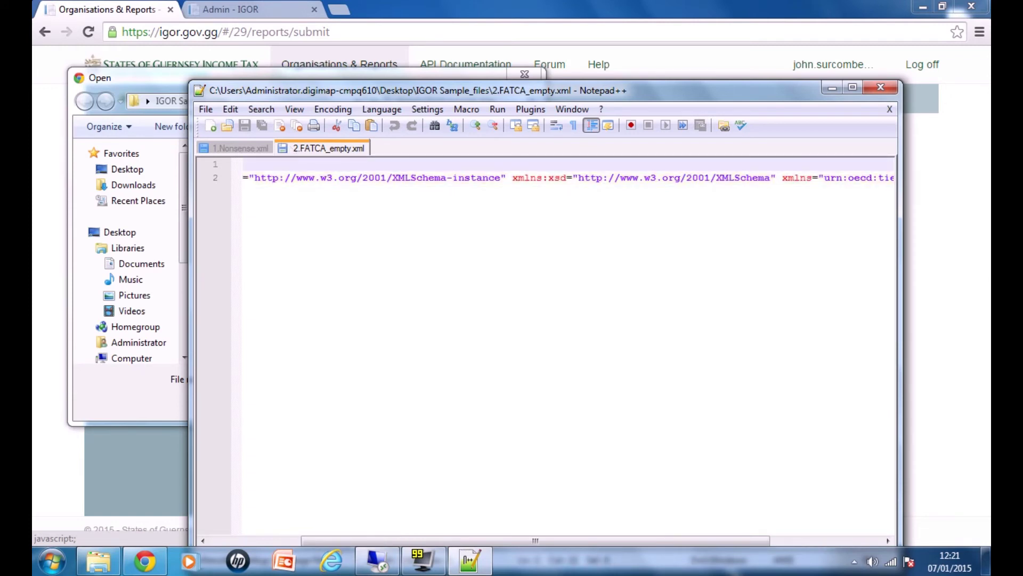
key("Home")
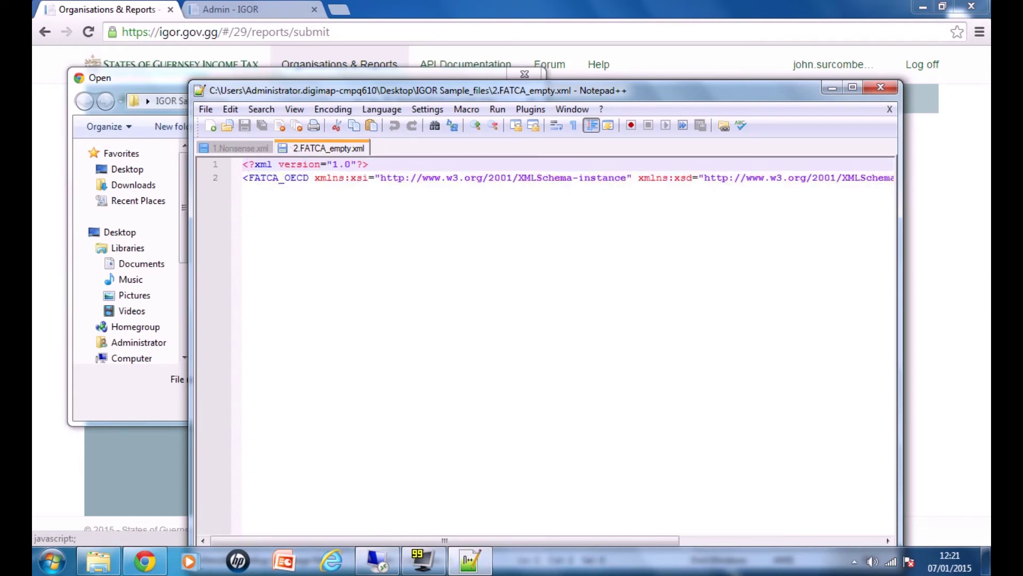
double_click(200, 92)
Step: Submit 2.FATCA_empty.xml and inspect its 'MessageSpec expected' validation error
left_click(416, 398)
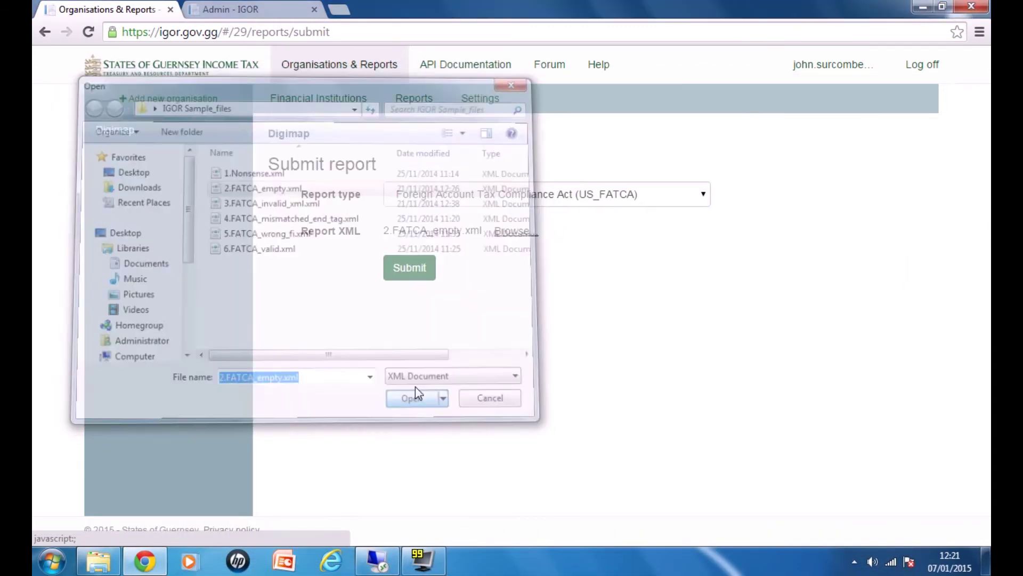
left_click(411, 270)
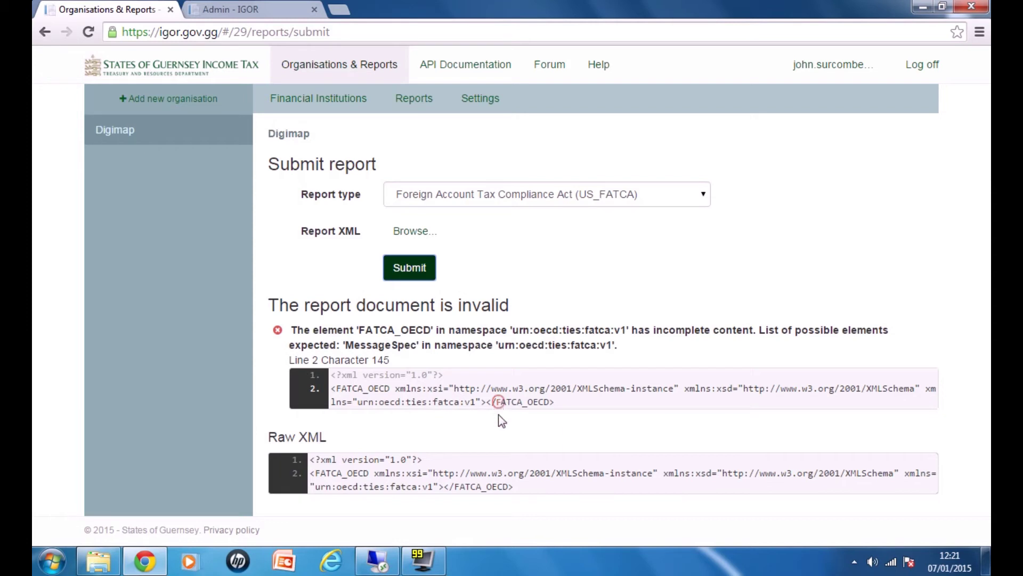
left_click_drag(491, 401, 506, 402)
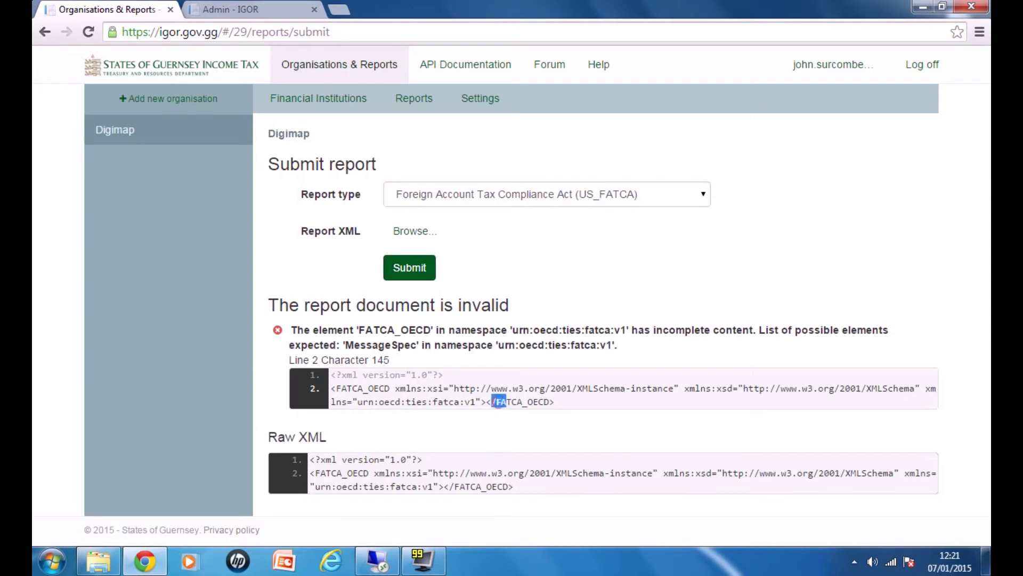
left_click(513, 397)
Step: Confirm report 64 is listed as invalid in Digimap's reports, then start another submission
left_click(416, 99)
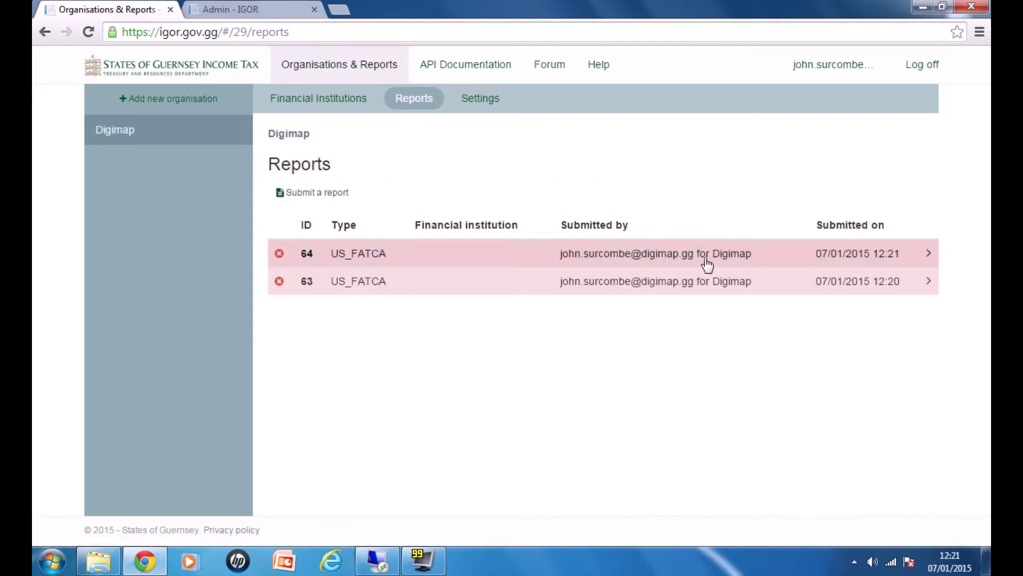
left_click(707, 264)
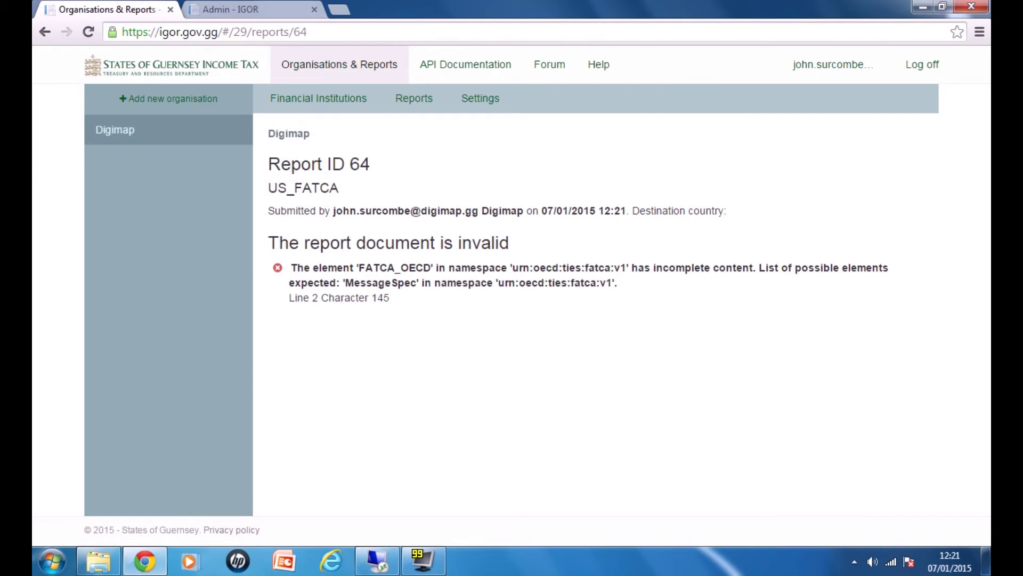
left_click(421, 108)
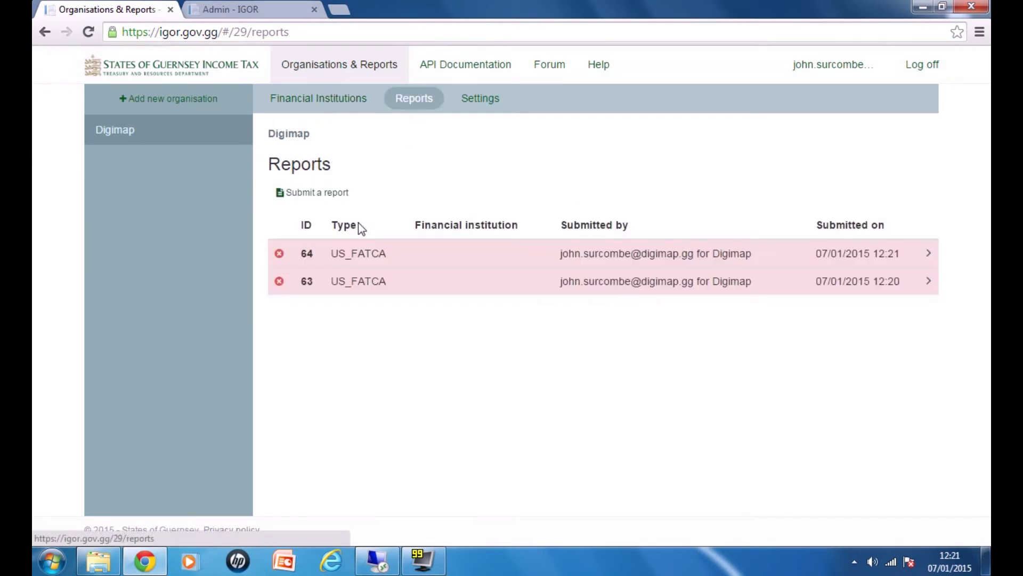
left_click(343, 193)
Step: Inspect 3.FATCA_invalid_xml.xml in Notepad, highlighting the stray '<' before the closing FATCA_OECD tag
left_click(408, 234)
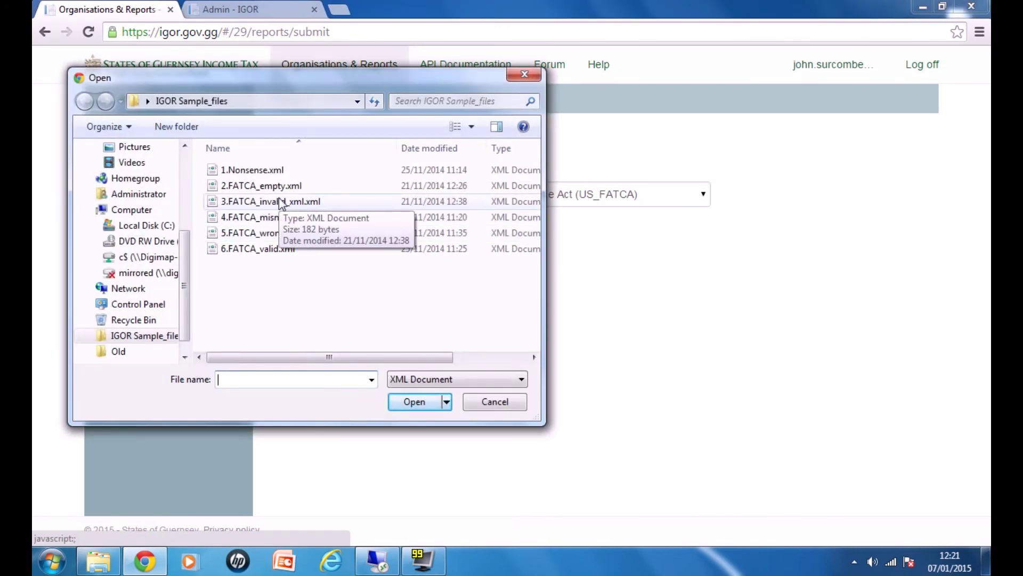
right_click(281, 203)
left_click(321, 245)
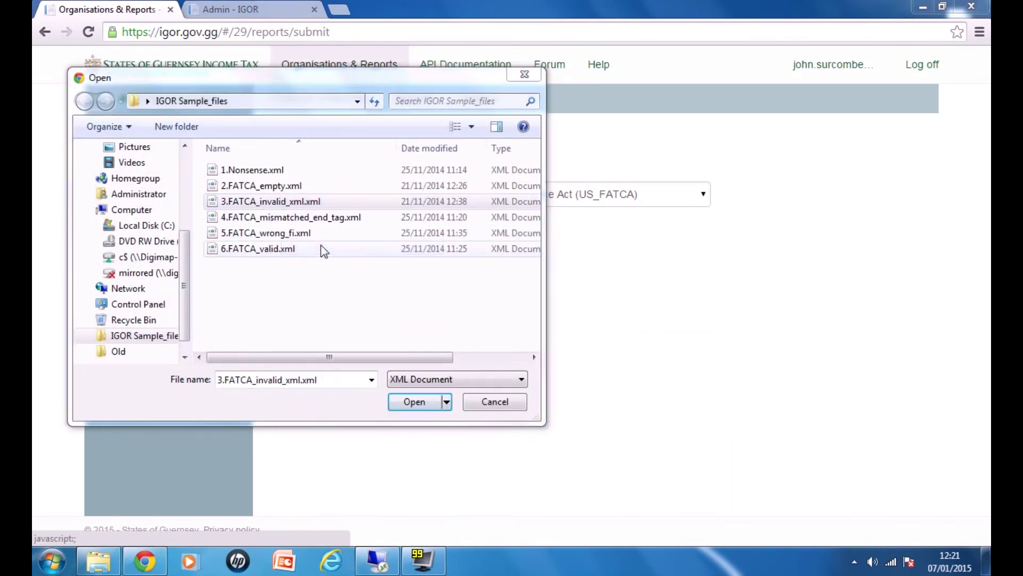
left_click_drag(376, 342, 337, 109)
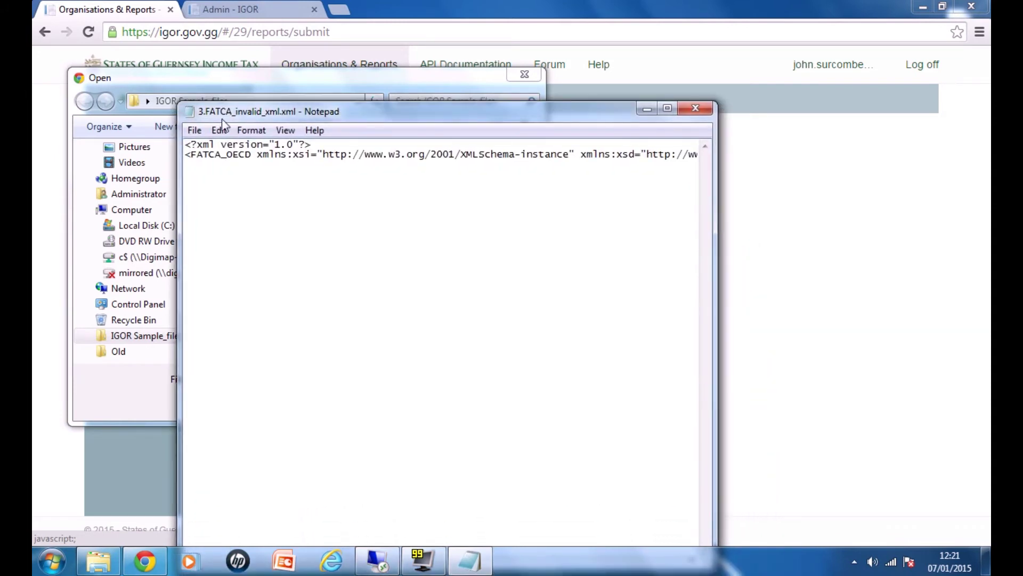
left_click_drag(378, 54, 373, 43)
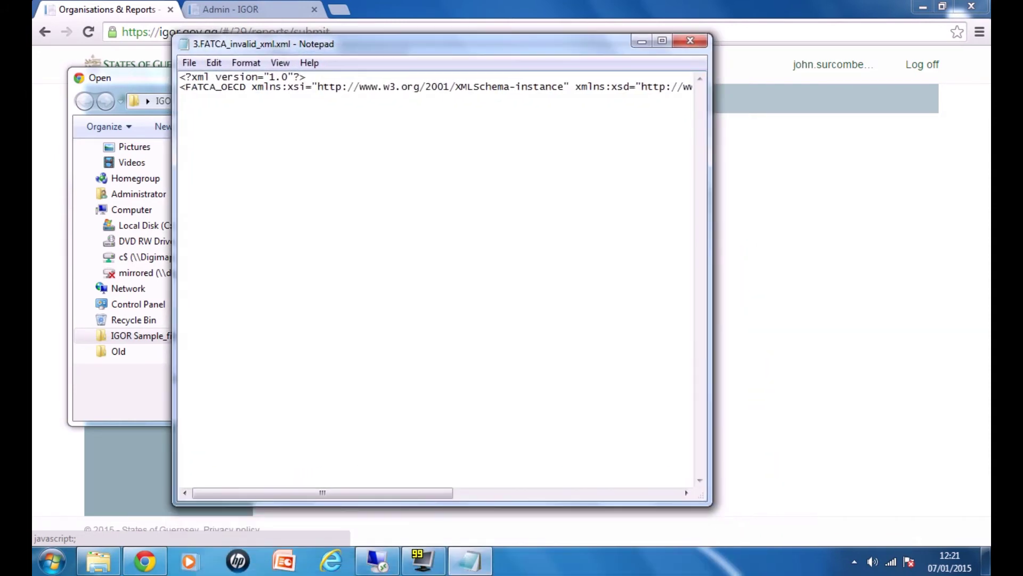
left_click_drag(418, 495, 646, 500)
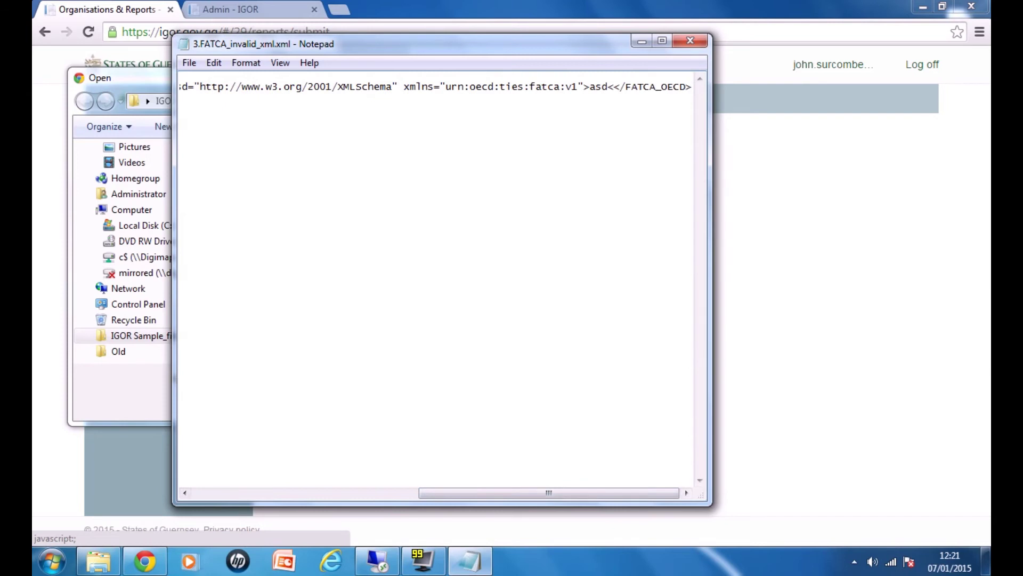
left_click_drag(615, 87, 620, 87)
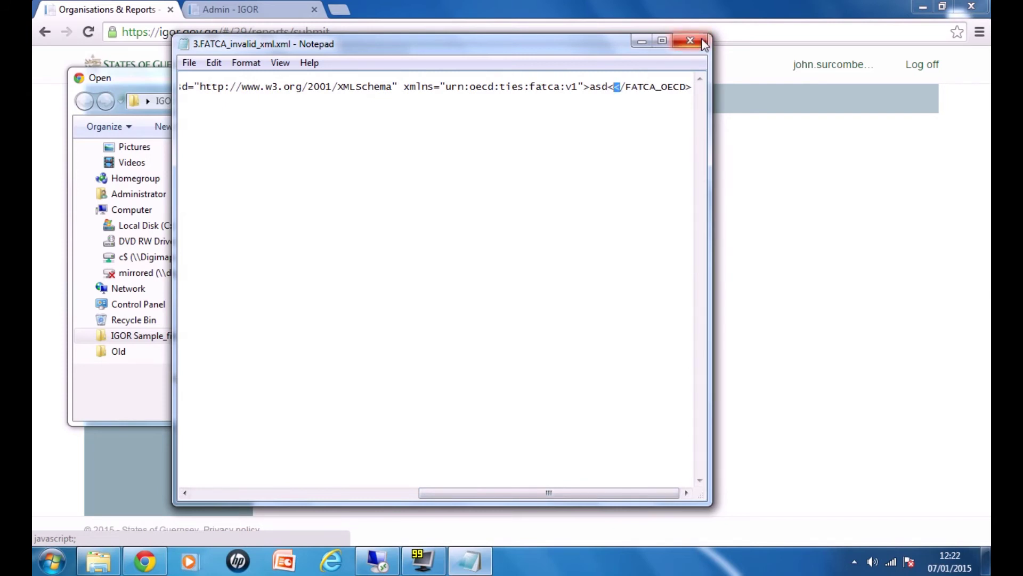
left_click(702, 42)
Step: Submit 3.FATCA_invalid_xml.xml and review both errors: text 'asd' in FATCA_OECD and a name beginning with '<'
left_click(413, 402)
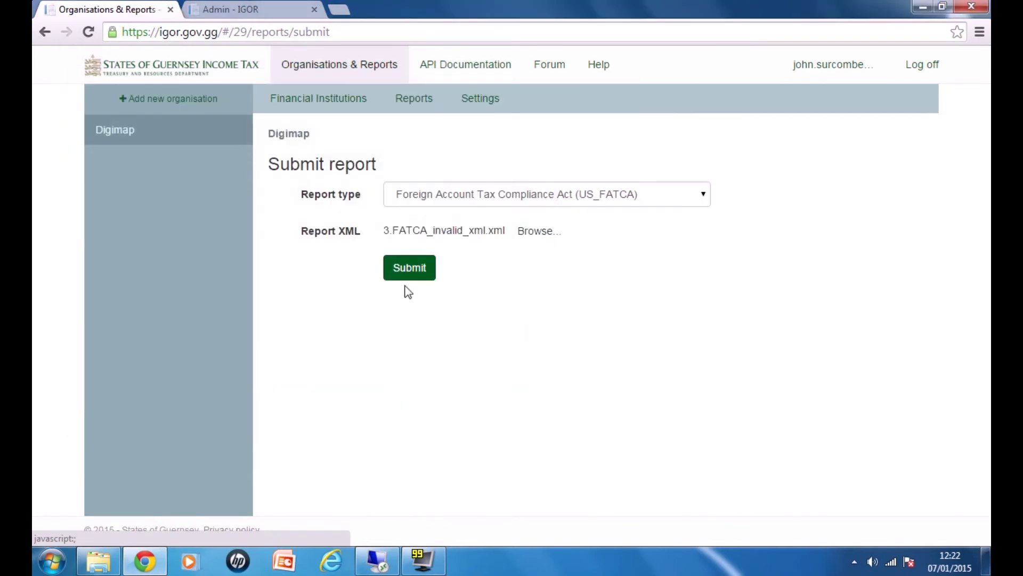
left_click(410, 268)
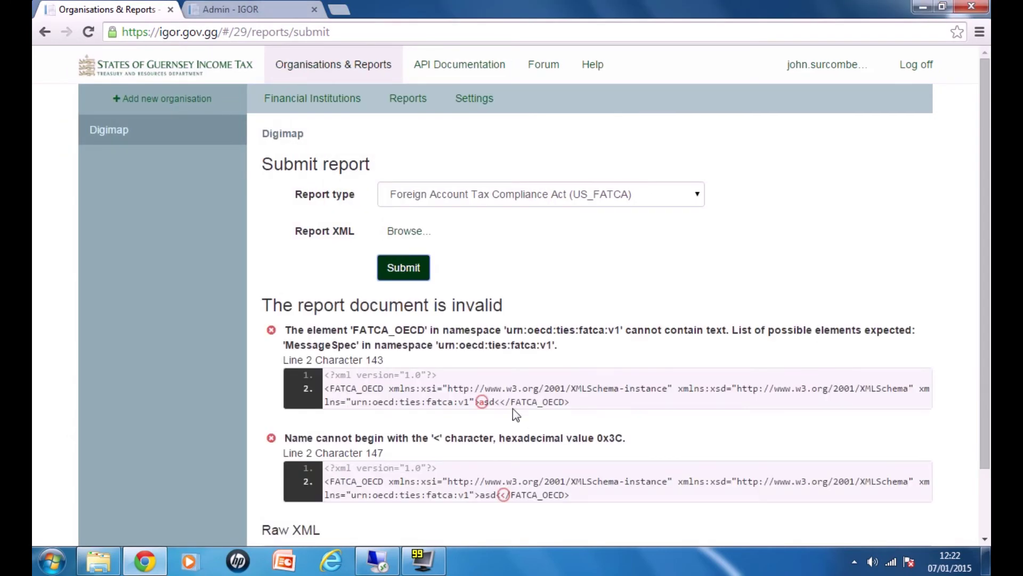
left_click(481, 401)
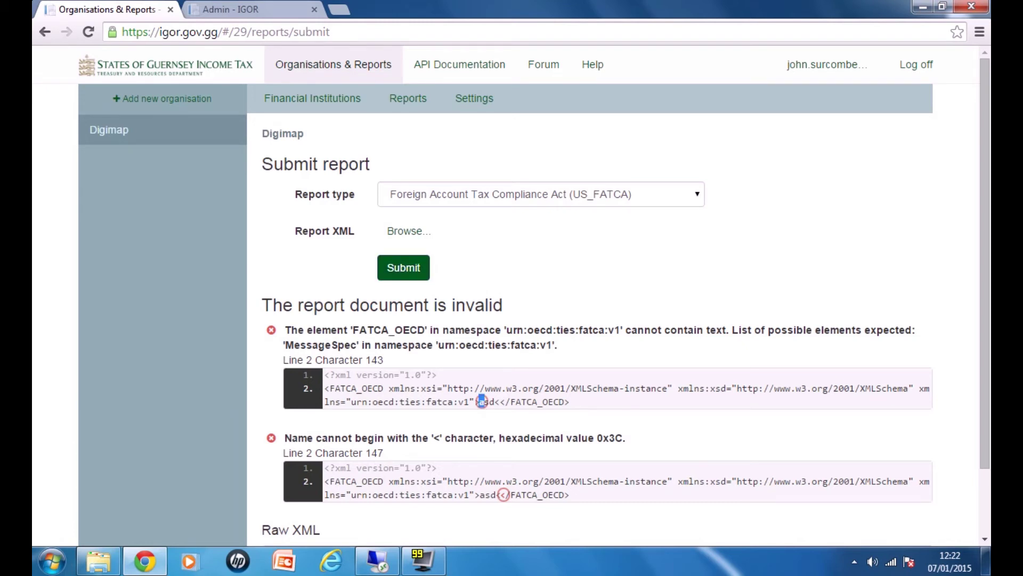
left_click_drag(501, 495, 497, 495)
left_click(551, 490)
left_click(403, 229)
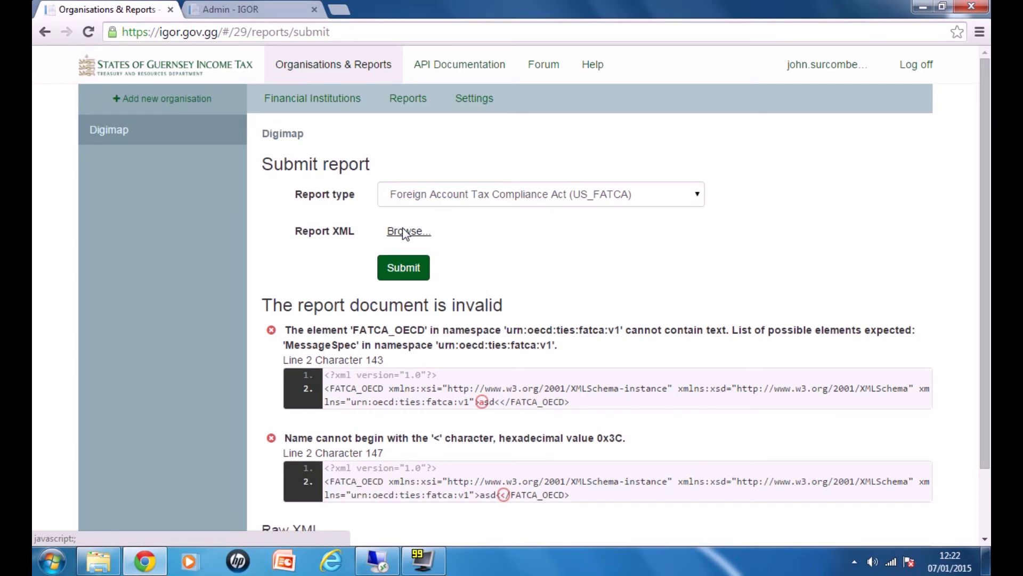
left_click(404, 232)
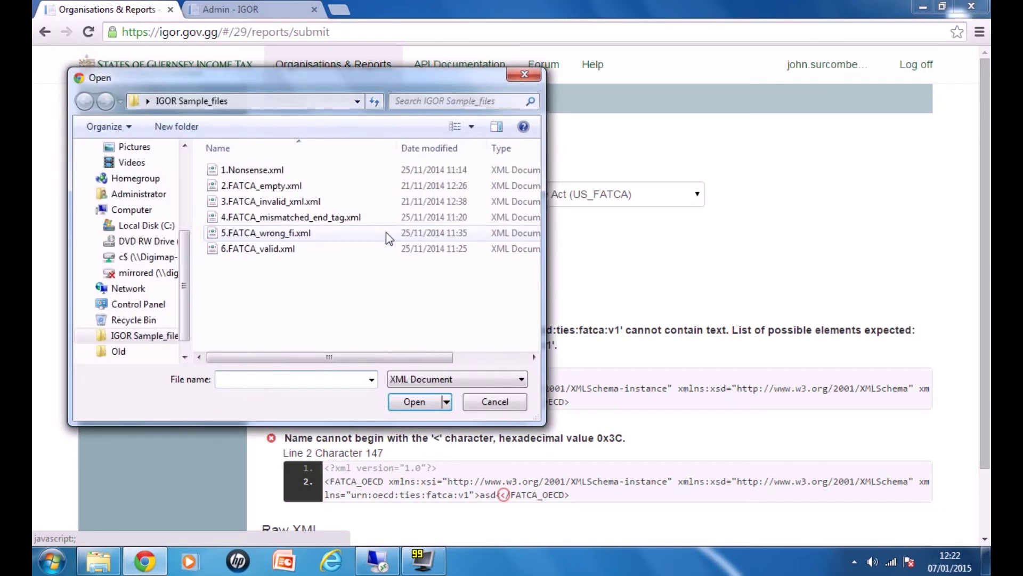
Step: Inspect 4.FATCA_mismatched_end_tag.xml in the editor, marking the AccountReport tag (line 61) and AccountReports tag (line 132)
right_click(252, 217)
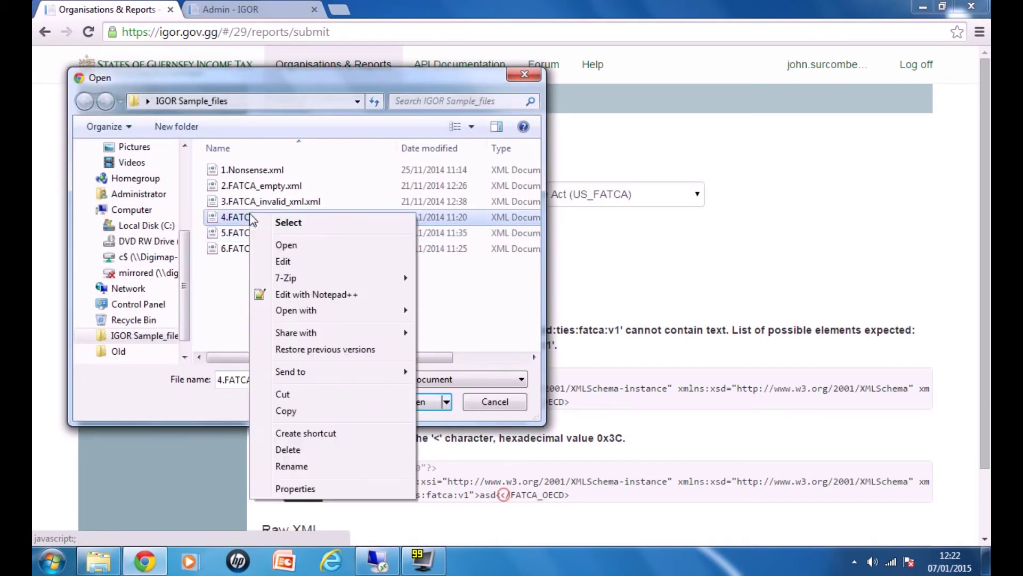
left_click(293, 294)
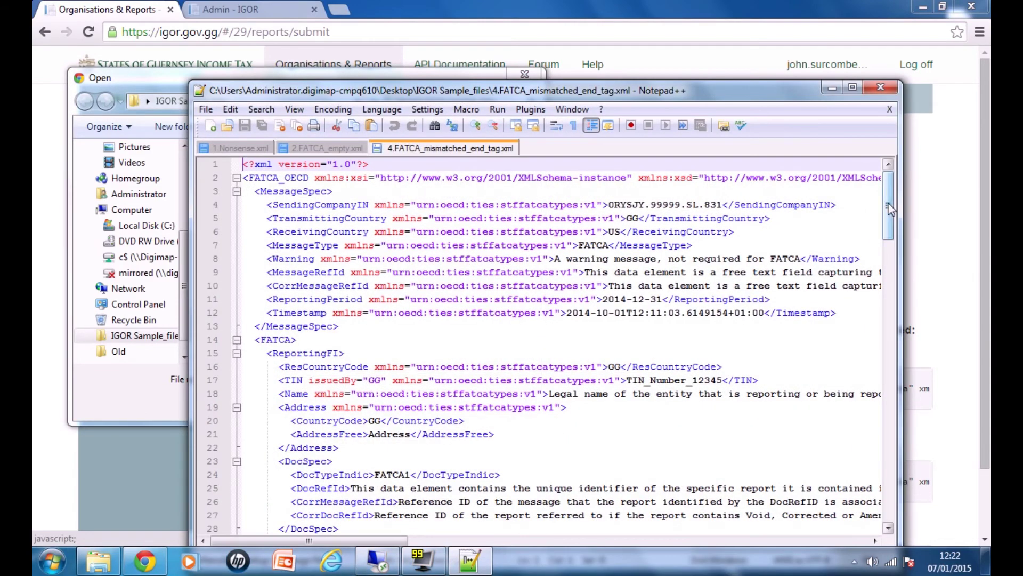
left_click_drag(889, 213, 887, 363)
double_click(325, 193)
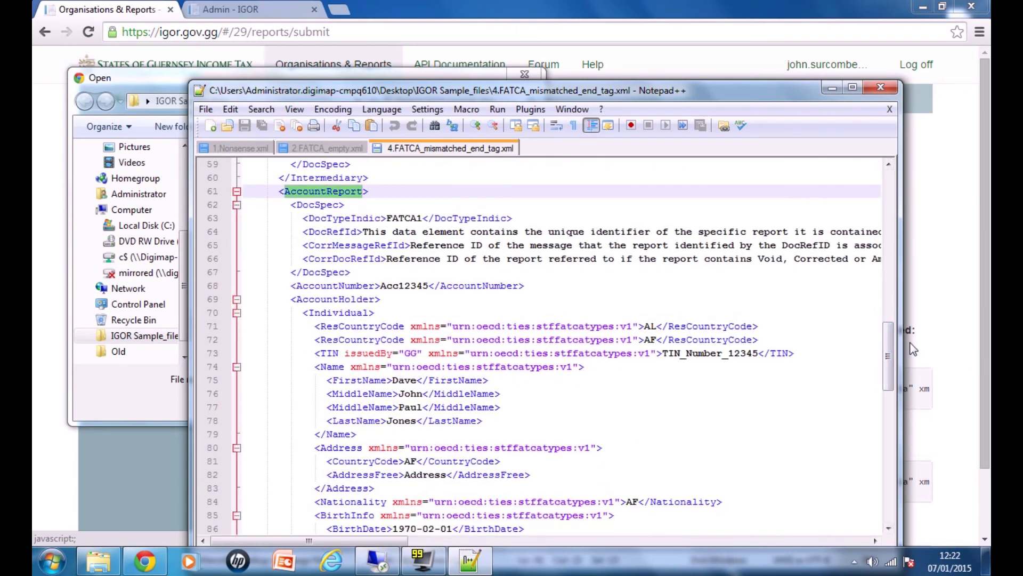
left_click_drag(891, 339, 903, 503)
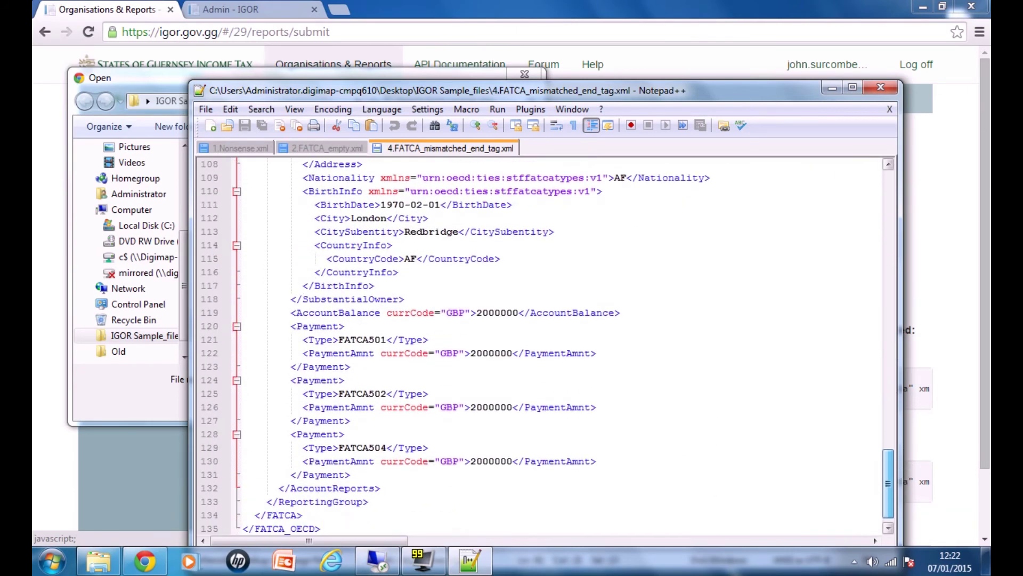
double_click(332, 488)
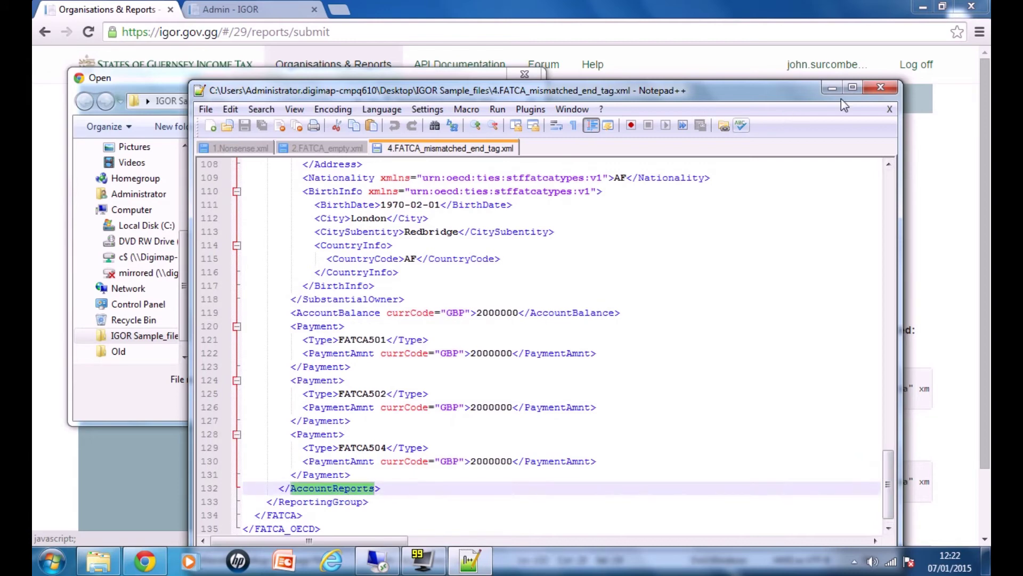
left_click(882, 91)
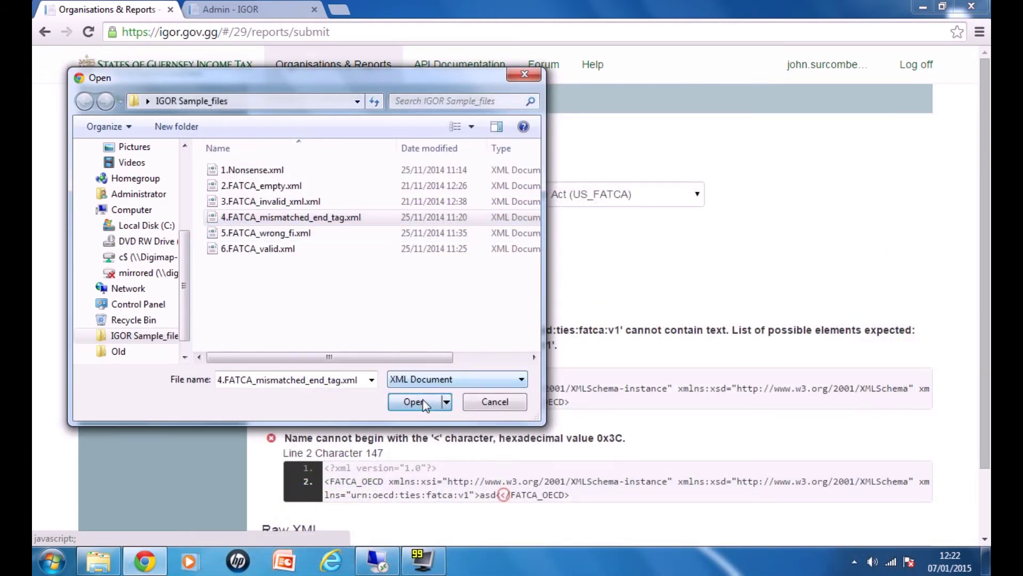
Step: Submit 4.FATCA_mismatched_end_tag.xml and review the mismatched AccountReport/AccountReports tag error
left_click(423, 399)
left_click(403, 267)
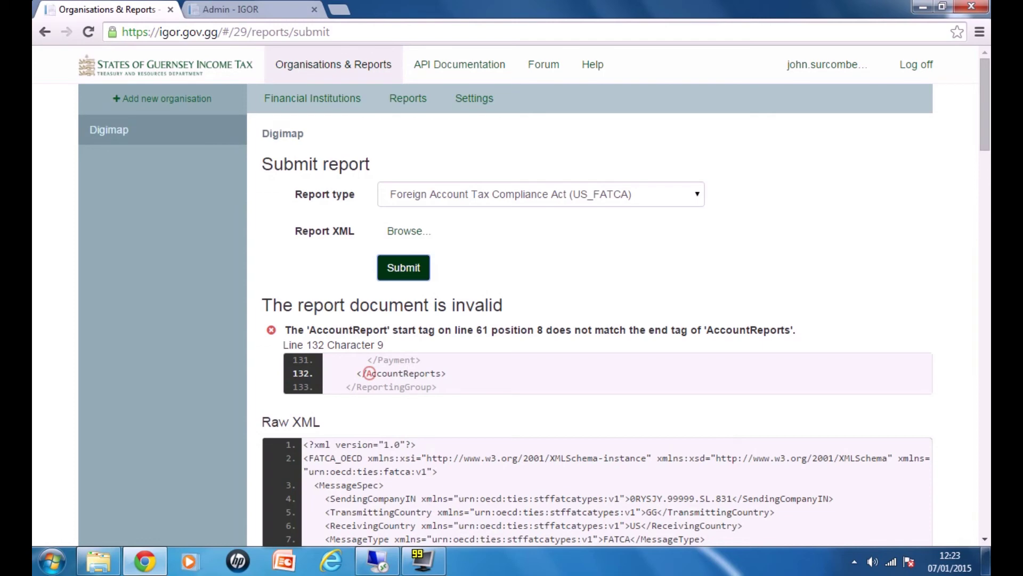
left_click_drag(443, 374, 363, 374)
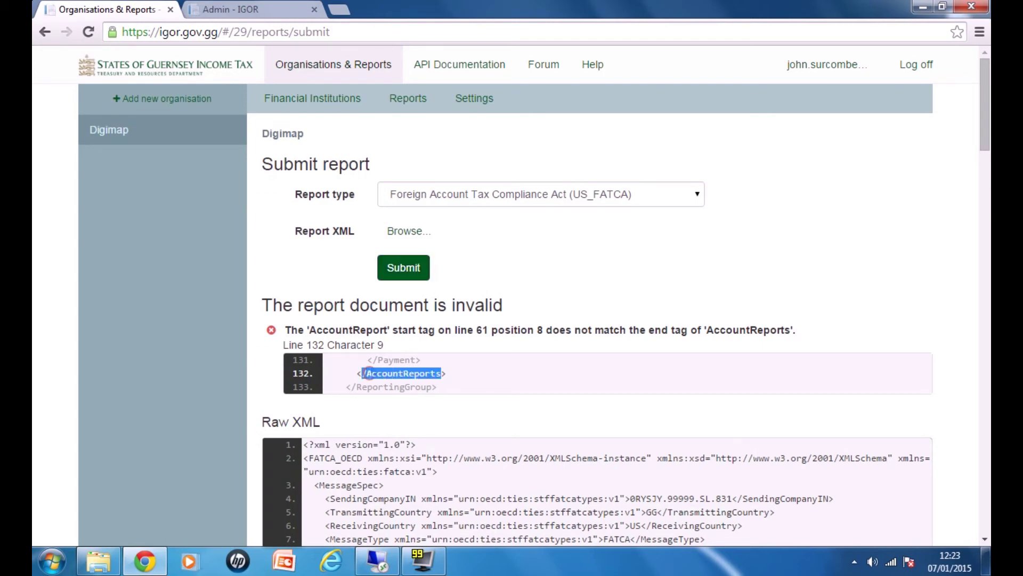
left_click(450, 373)
Step: Select and submit the 5.FATCA_wrong_fi.xml report
left_click(404, 232)
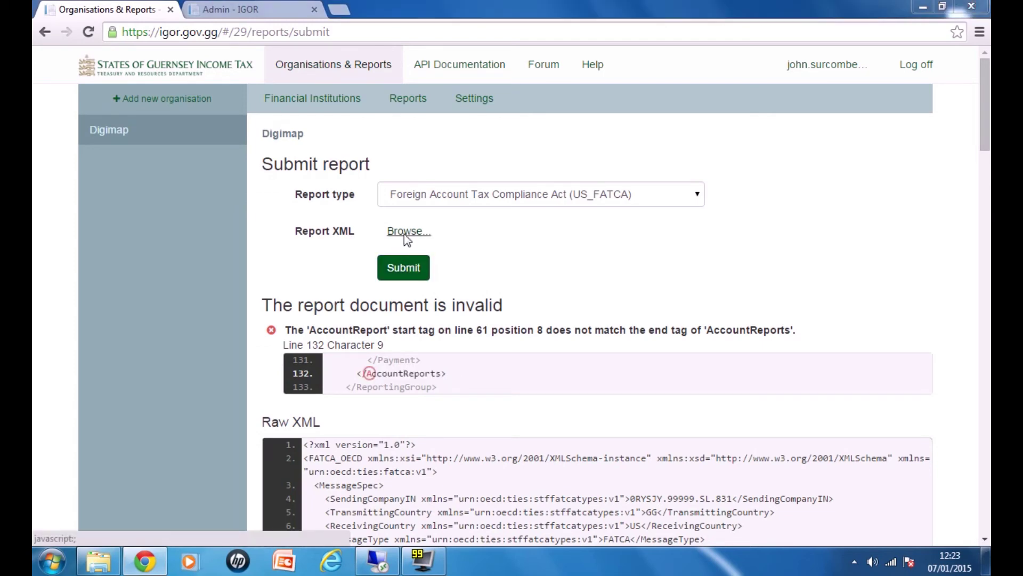
left_click(275, 236)
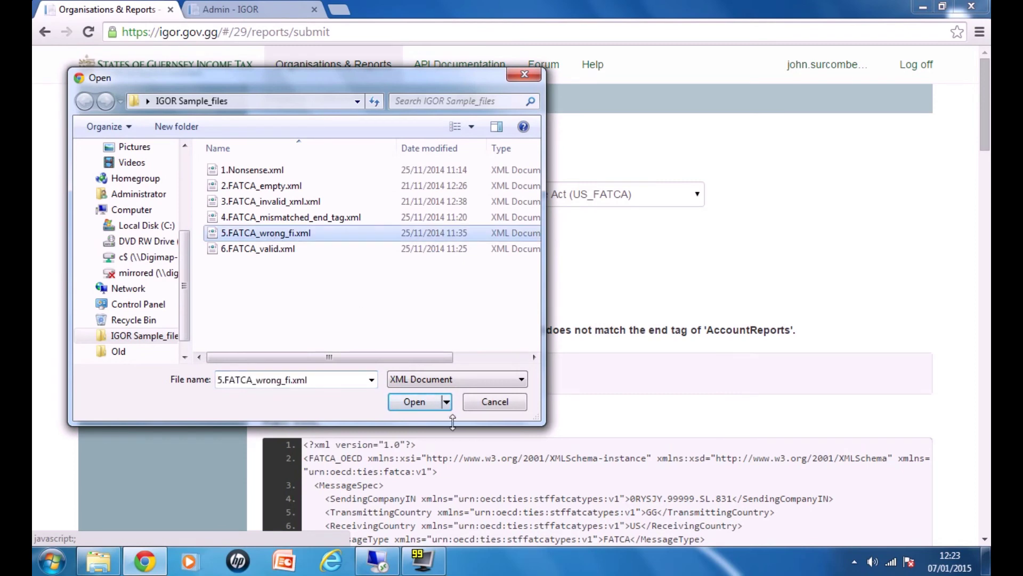
left_click(415, 402)
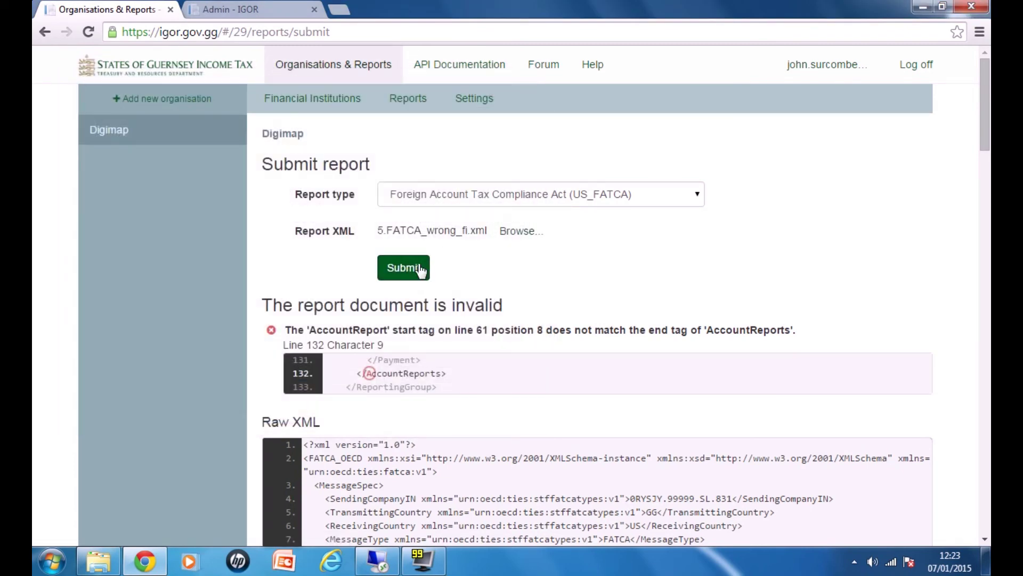
left_click(413, 268)
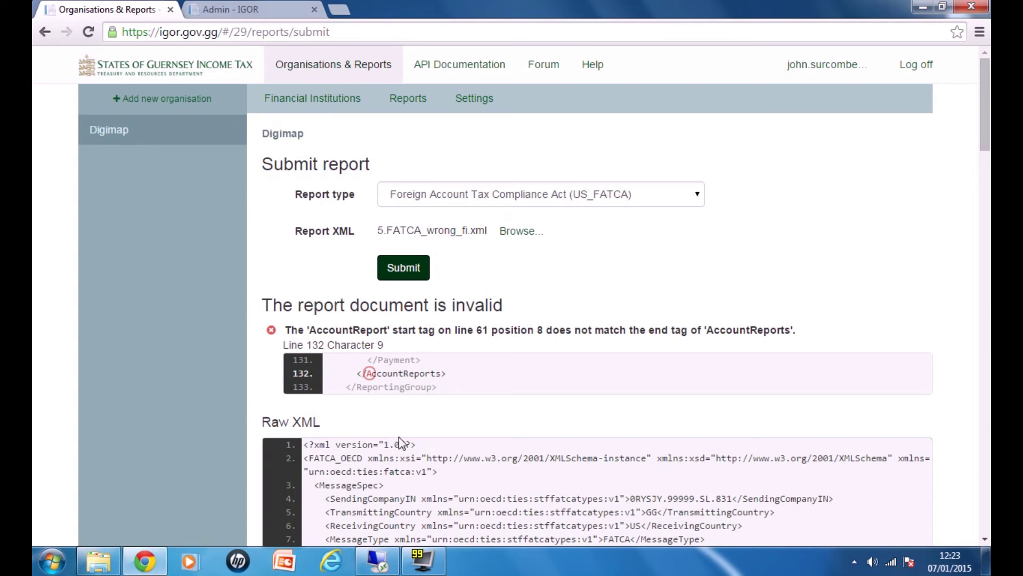
left_click(410, 491)
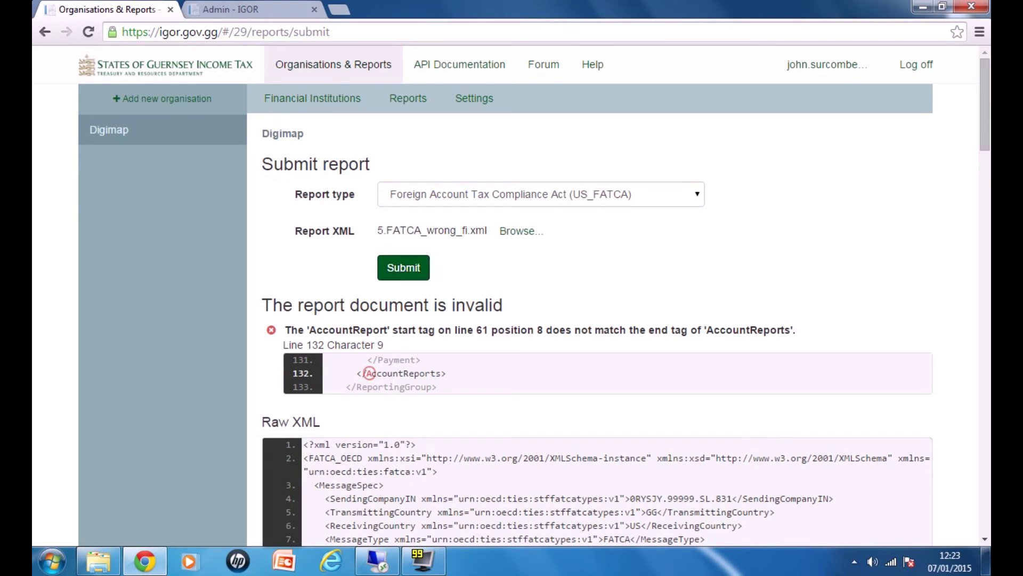
left_click(409, 271)
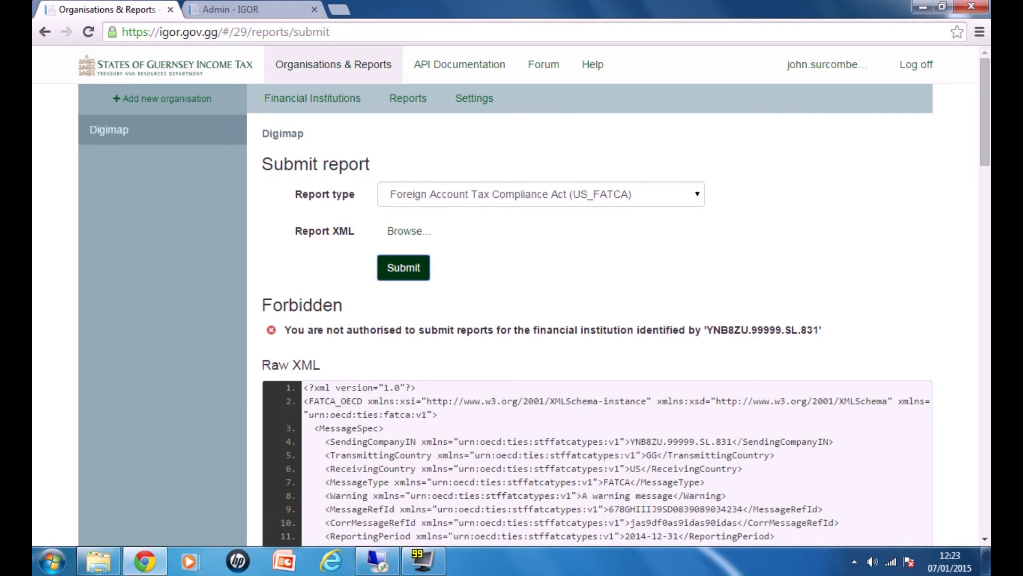
Step: Highlight the SendingCompanyIN value and the Forbidden not-authorised financial institution error
left_click(629, 441)
left_click_drag(629, 441, 732, 441)
left_click(650, 442)
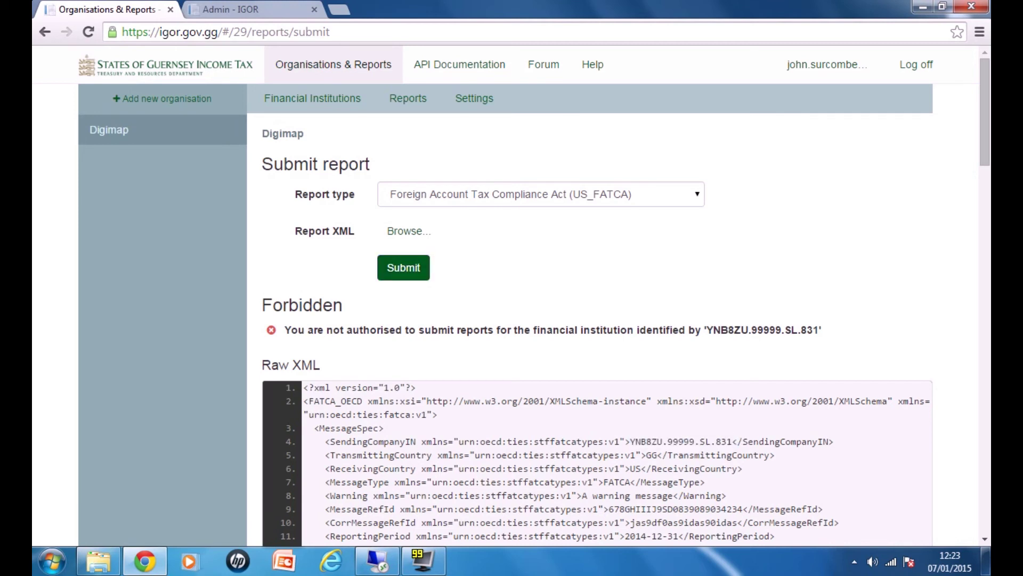
left_click_drag(629, 441, 732, 442)
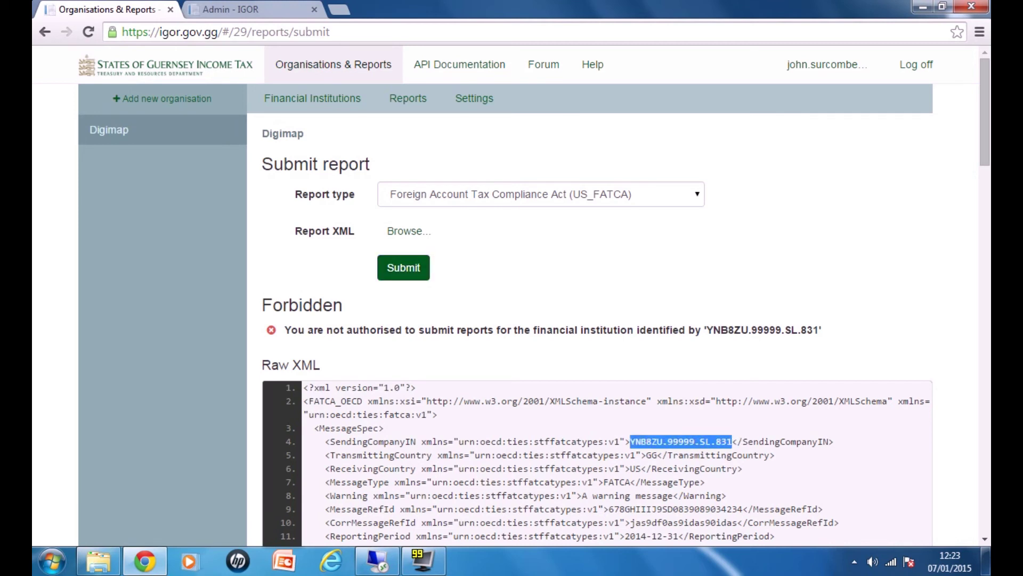
left_click(732, 441)
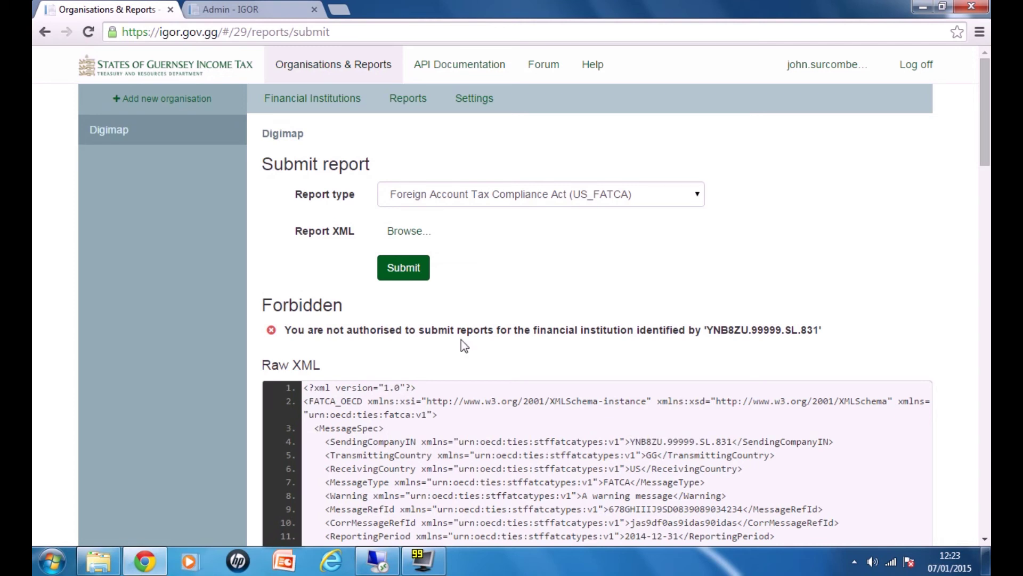
left_click_drag(284, 330, 819, 330)
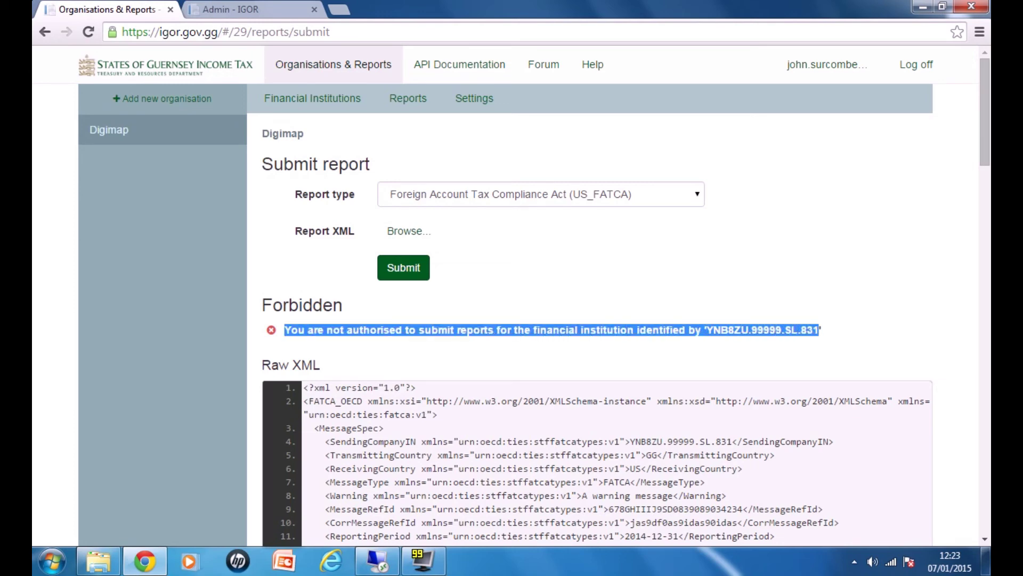
left_click(738, 308)
left_click(407, 231)
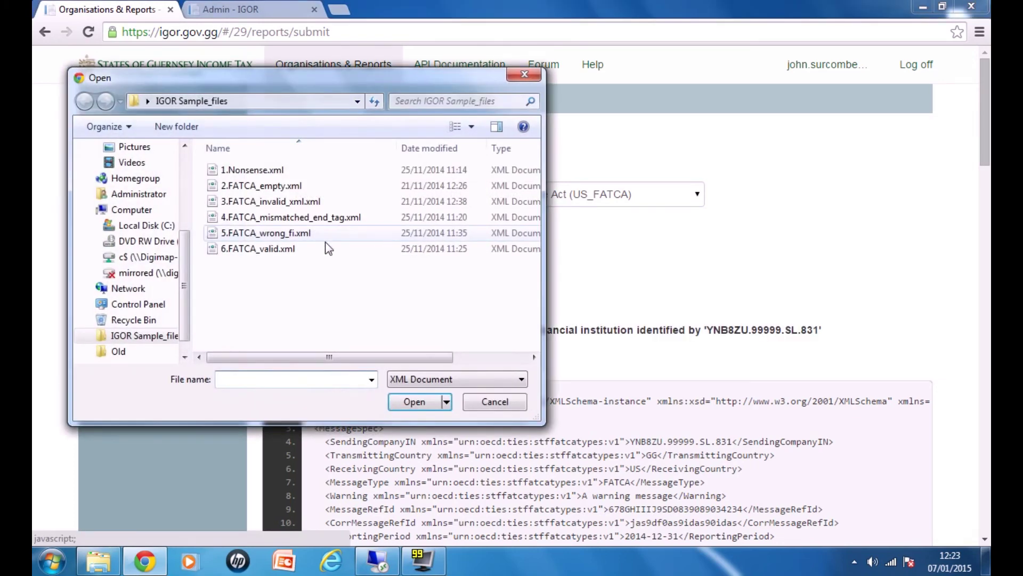
Step: Submit 6.FATCA_valid.xml and see it accepted as Report ID 68
left_click(280, 250)
left_click(411, 403)
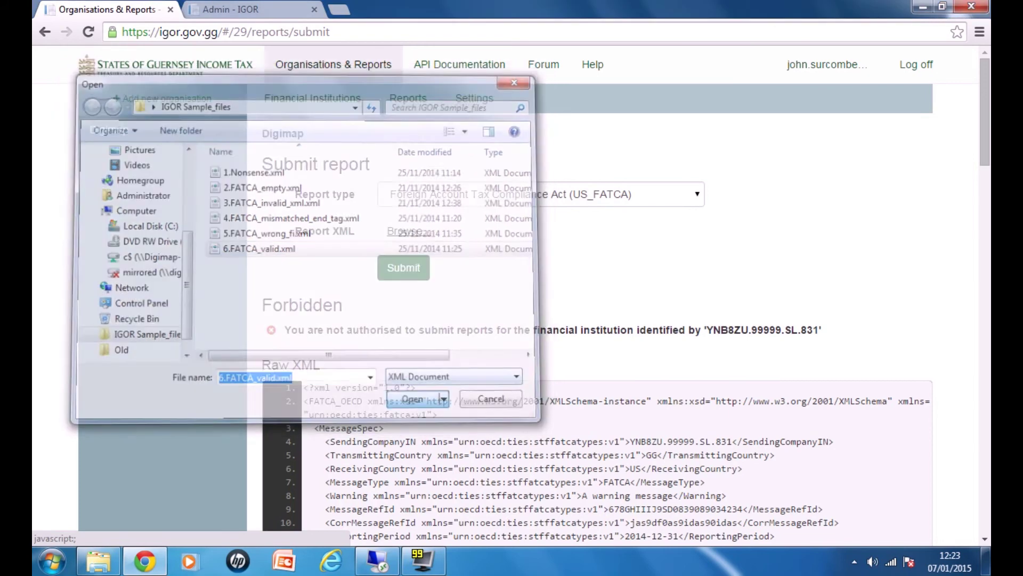
left_click(404, 274)
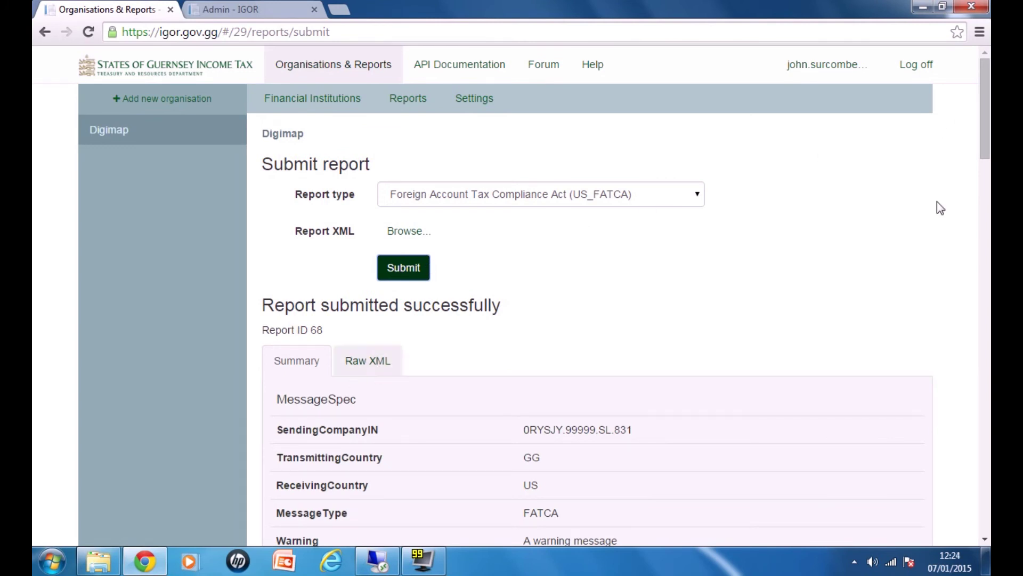
mouse_move(983, 137)
left_mouse_down()
mouse_move(977, 306)
mouse_move(990, 501)
mouse_move(986, 120)
left_mouse_up()
Step: Review the accepted report's Raw XML, then switch to the Admin - IGOR tab
left_click(366, 360)
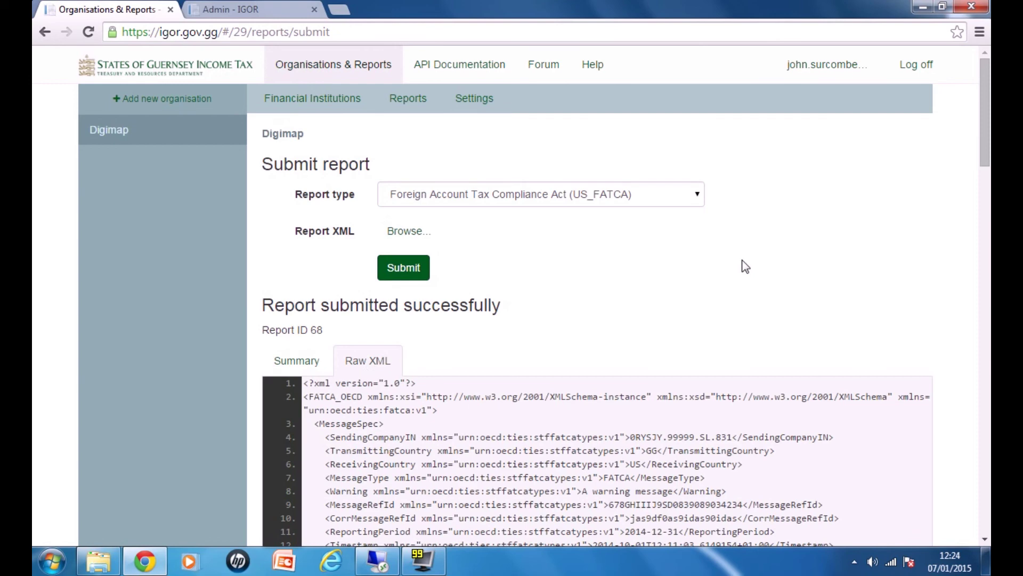
scroll(990, 219, "down", 3)
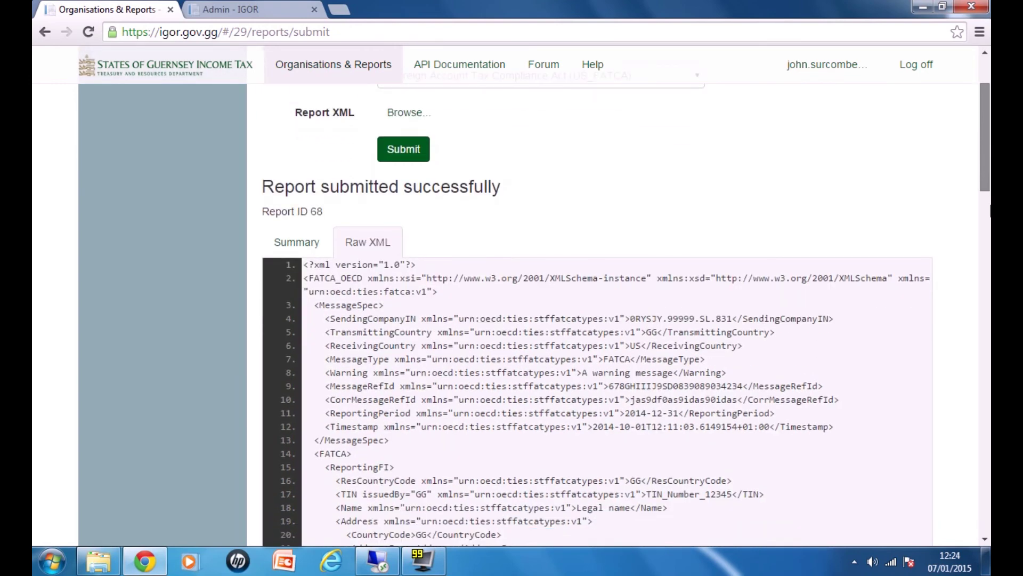
scroll(990, 219, "down", 3)
scroll(989, 187, "up", 5)
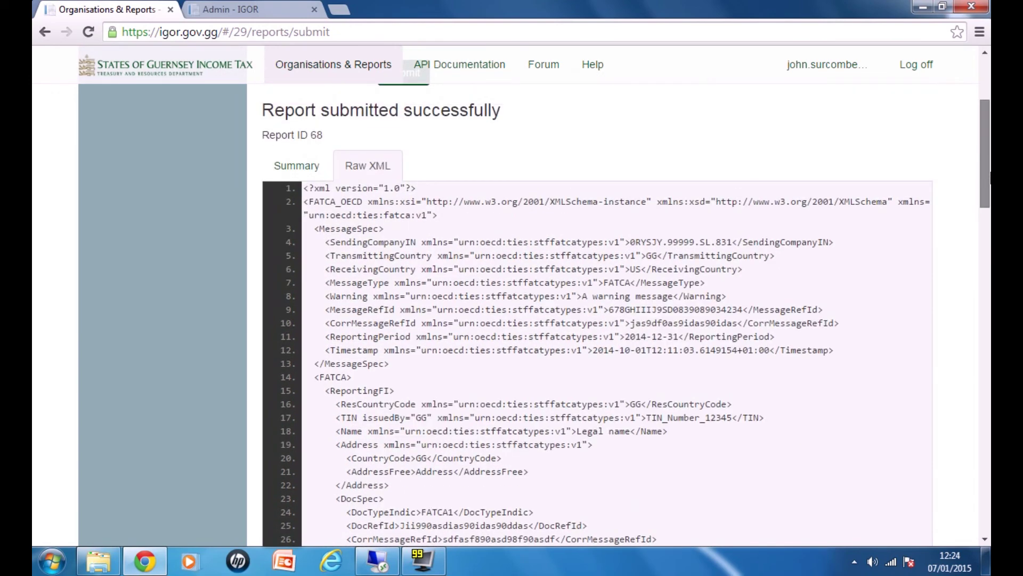
left_click_drag(990, 151, 990, 143)
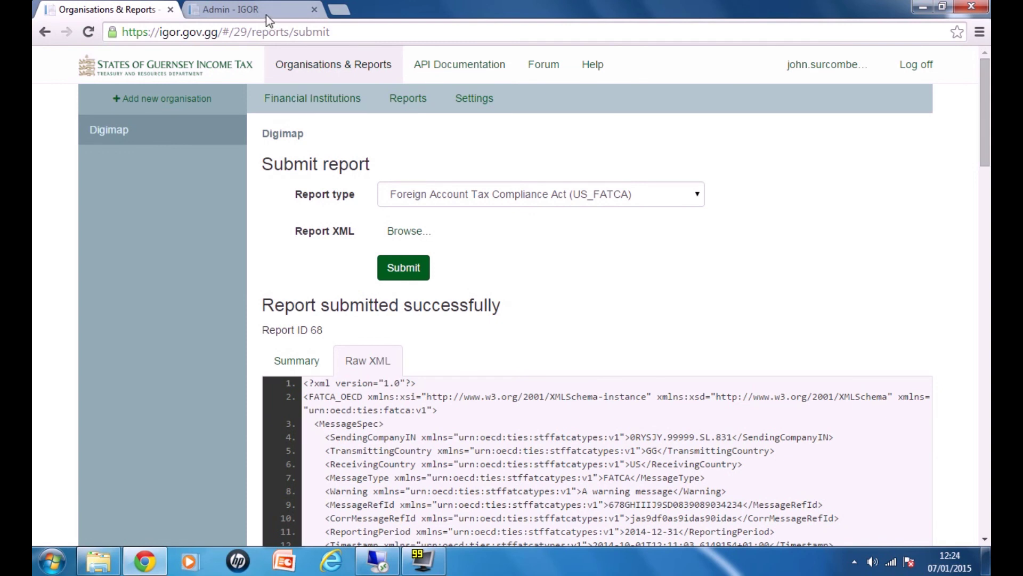
left_click(266, 11)
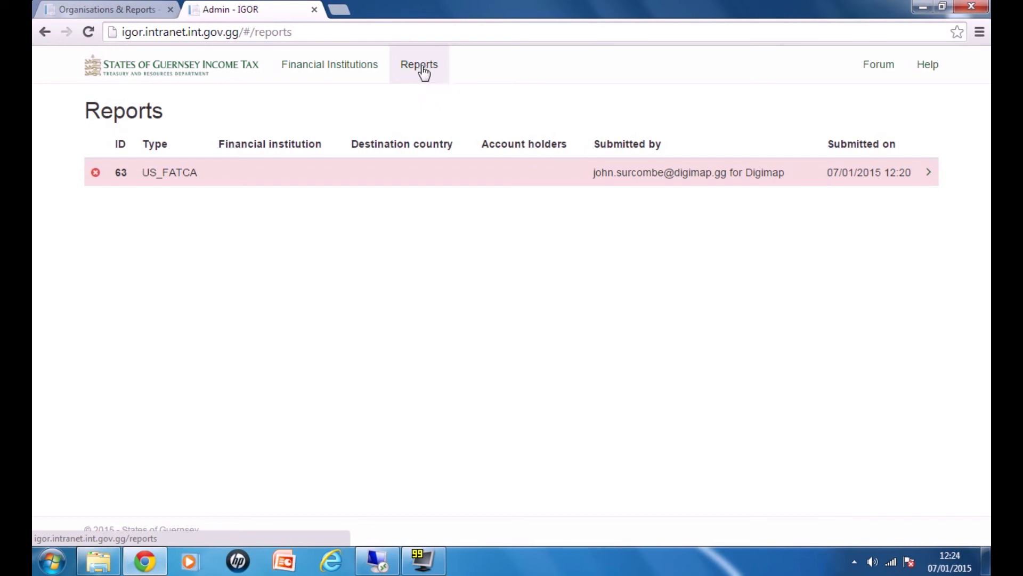
Step: Reload the admin Reports list showing report 68 accepted and 63–67 rejected, then return to the reporter tab
left_click(88, 32)
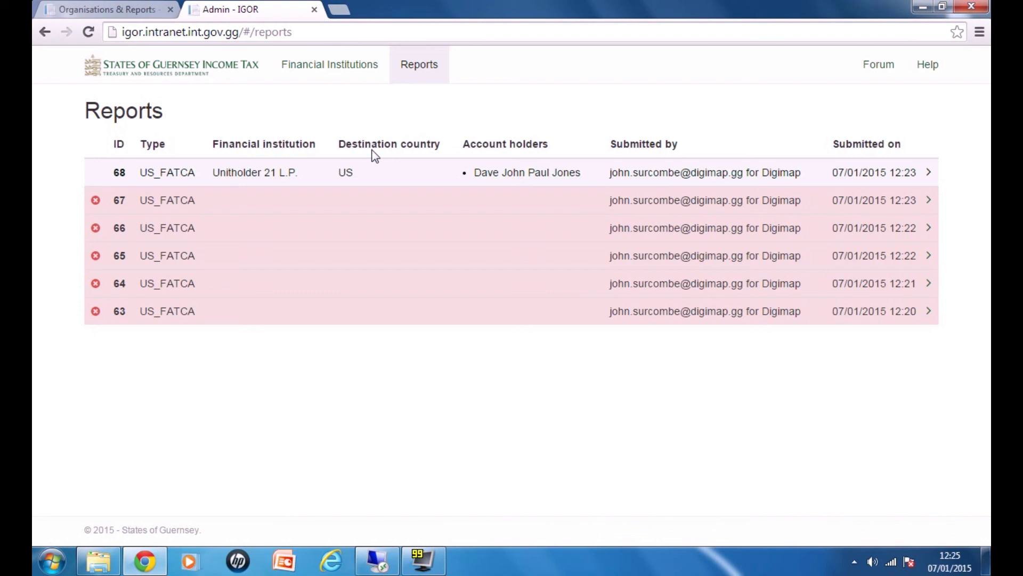
left_click(134, 13)
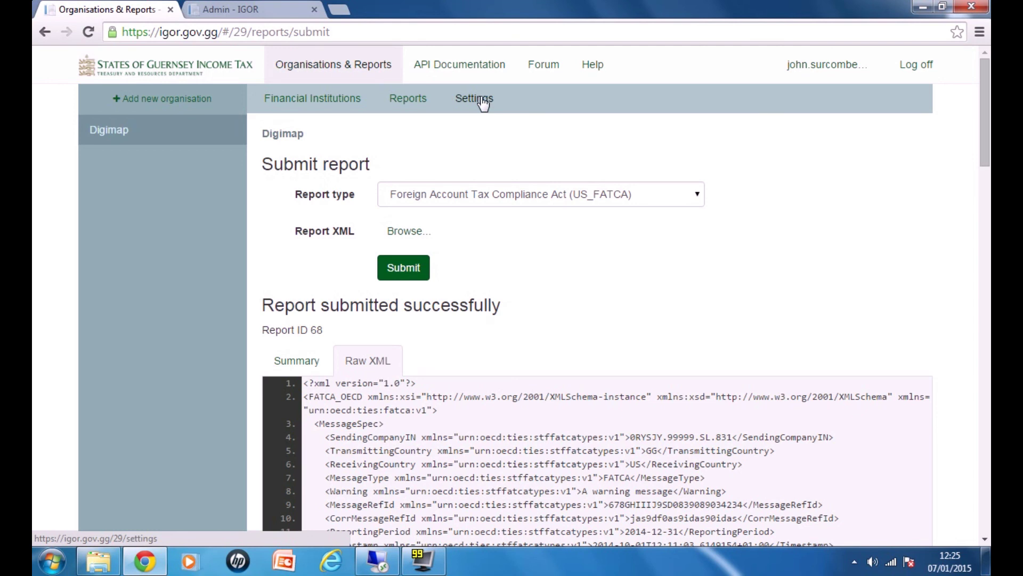
Step: Open Digimap's Settings on the API key tab and select the displayed key
left_click(483, 104)
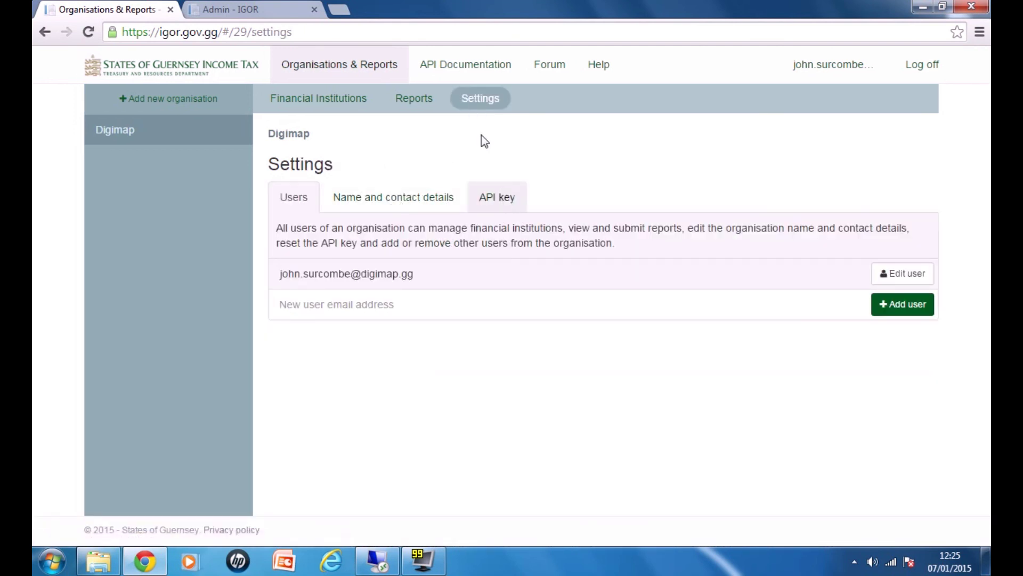
left_click(503, 204)
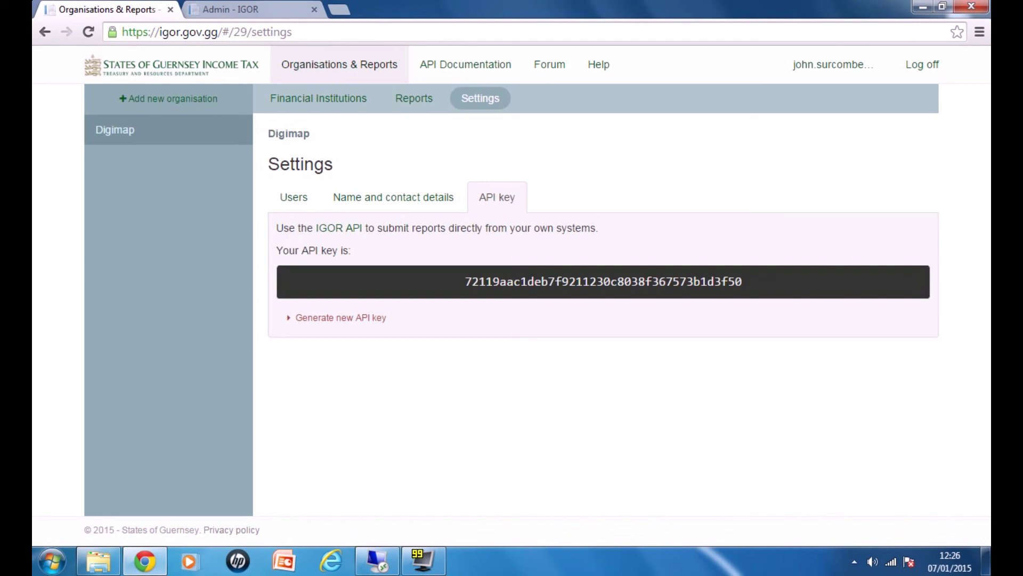
left_click_drag(466, 282, 741, 282)
left_click(510, 273)
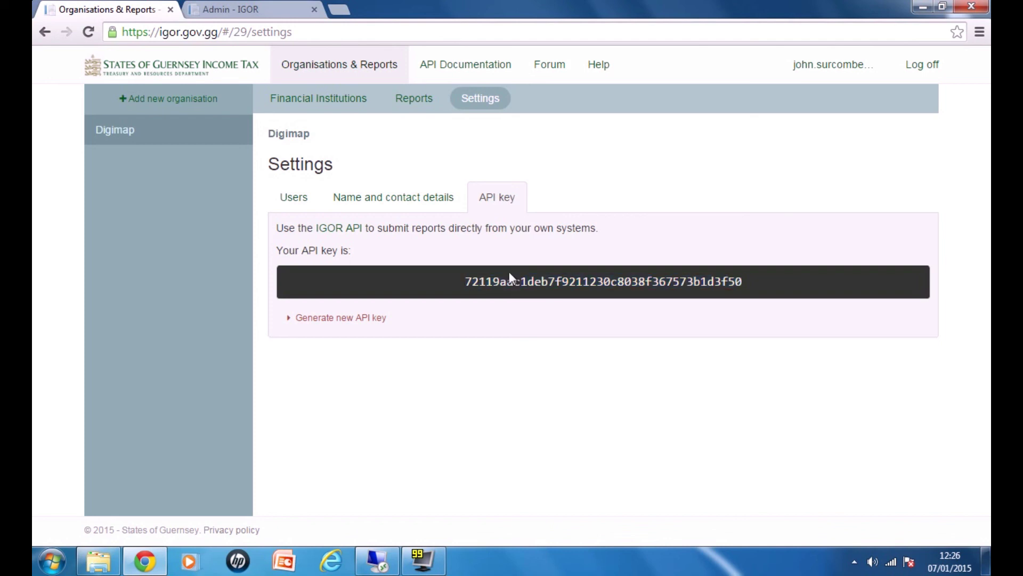